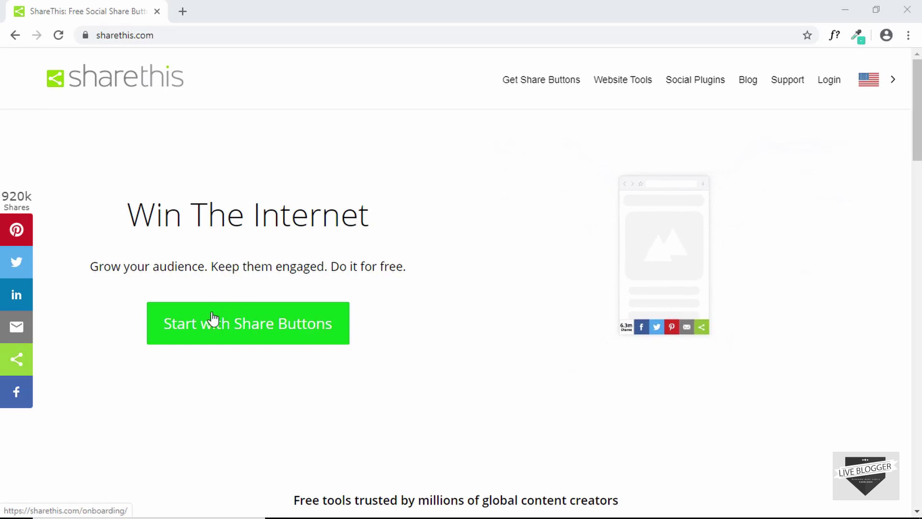
- Start the share button setup and choose Sticky Share Buttons as the sharing button type
{"action": "left_click", "coordinate": [237, 333]}
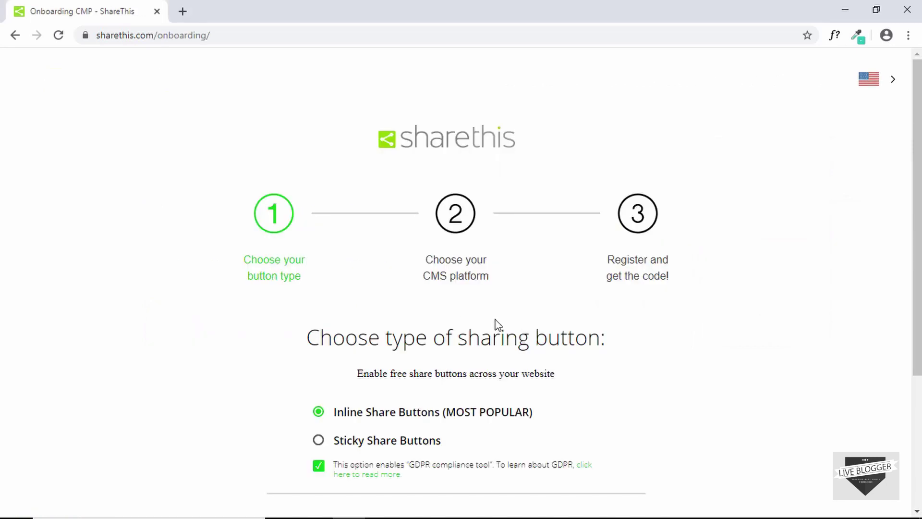
{"action": "scroll", "coordinate": [564, 333], "scroll_direction": "down", "scroll_amount": 3}
{"action": "scroll", "coordinate": [565, 333], "scroll_direction": "up", "scroll_amount": 2}
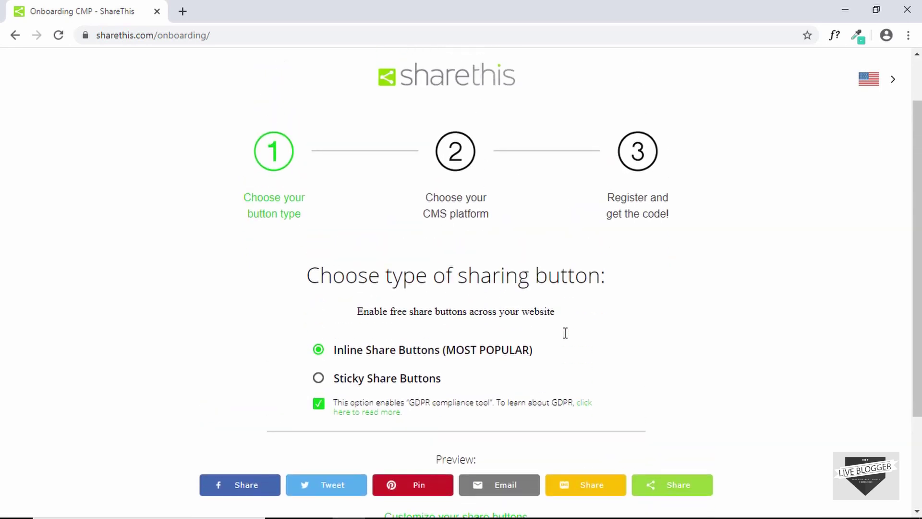
{"action": "scroll", "coordinate": [566, 333], "scroll_direction": "down", "scroll_amount": 3}
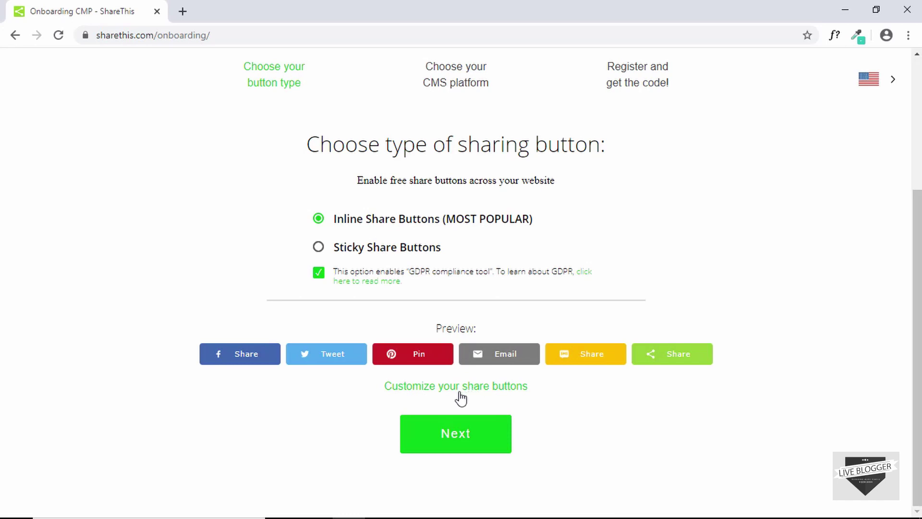
{"action": "scroll", "coordinate": [460, 397], "scroll_direction": "up", "scroll_amount": 2}
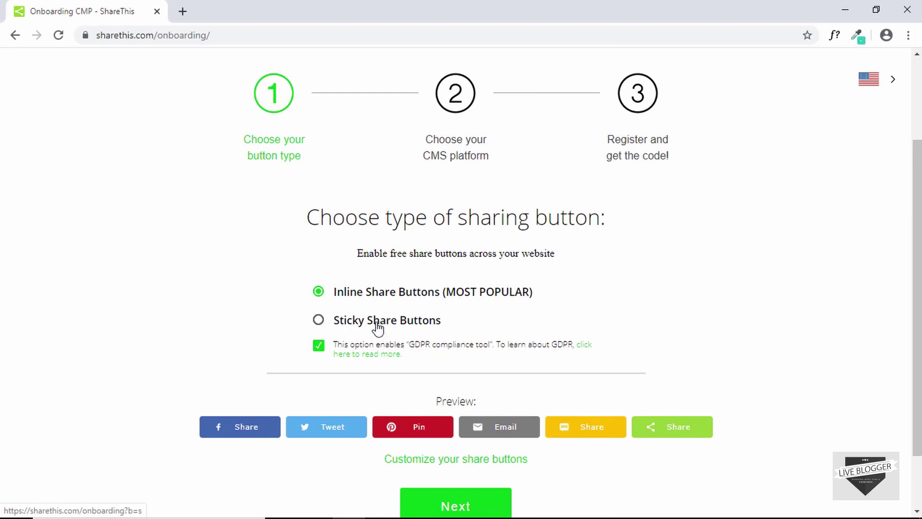
{"action": "left_click", "coordinate": [378, 328]}
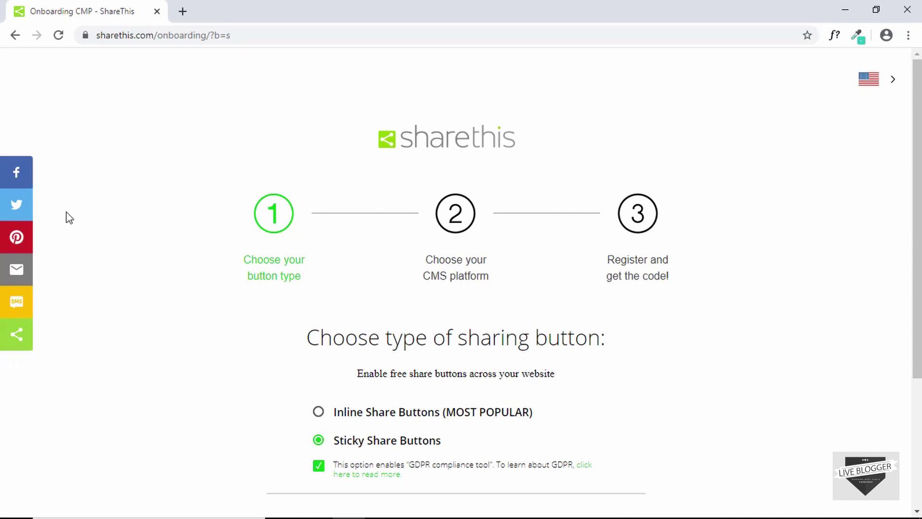
- Review the sticky button preview and open the customization options for the share buttons
{"action": "scroll", "coordinate": [132, 225], "scroll_direction": "down", "scroll_amount": 4}
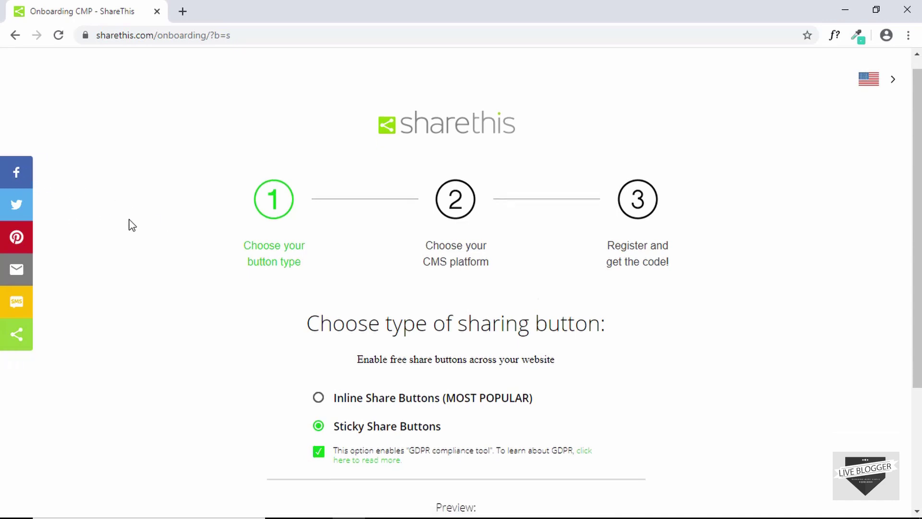
{"action": "scroll", "coordinate": [132, 224], "scroll_direction": "up", "scroll_amount": 4}
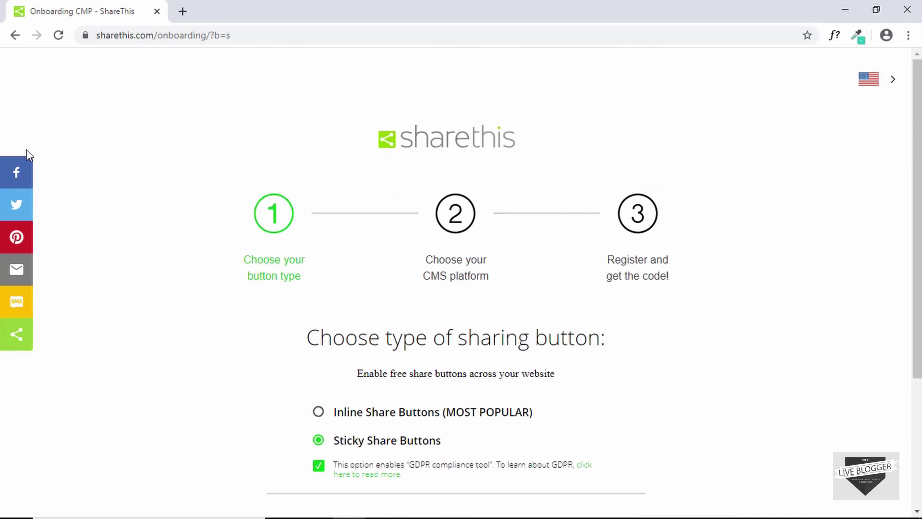
{"action": "scroll", "coordinate": [159, 300], "scroll_direction": "down", "scroll_amount": 1}
{"action": "scroll", "coordinate": [161, 304], "scroll_direction": "down", "scroll_amount": 3}
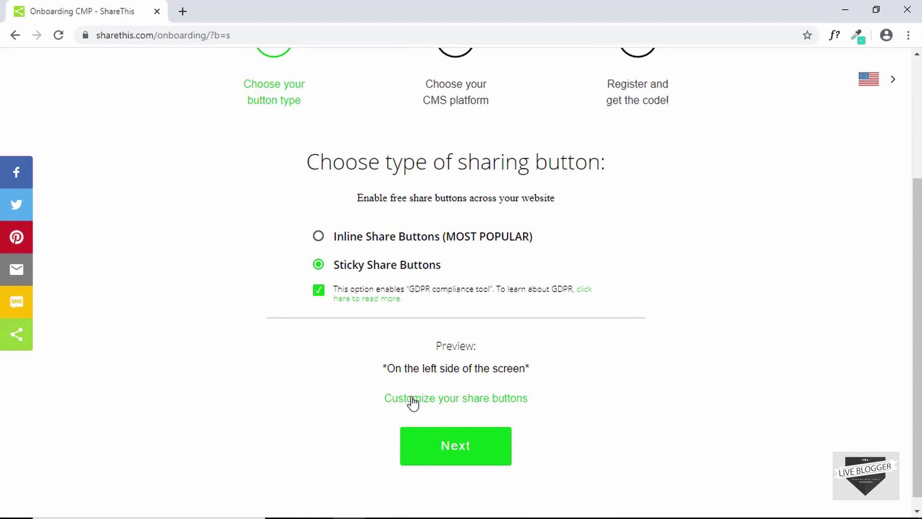
{"action": "left_click", "coordinate": [453, 405]}
{"action": "scroll", "coordinate": [445, 234], "scroll_direction": "down", "scroll_amount": 2}
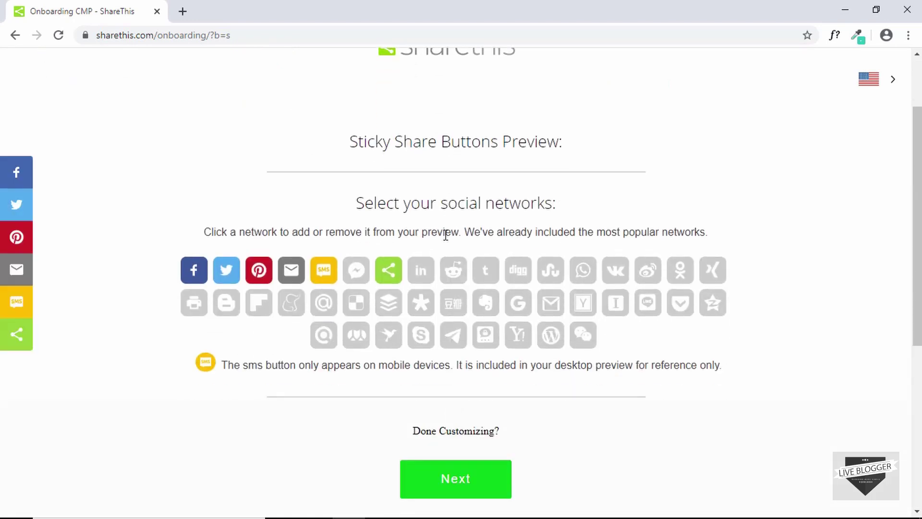
- Remove and re-add the SMS button so it sits last, and add Reddit directly below the email button
{"action": "scroll", "coordinate": [446, 236], "scroll_direction": "down", "scroll_amount": 1}
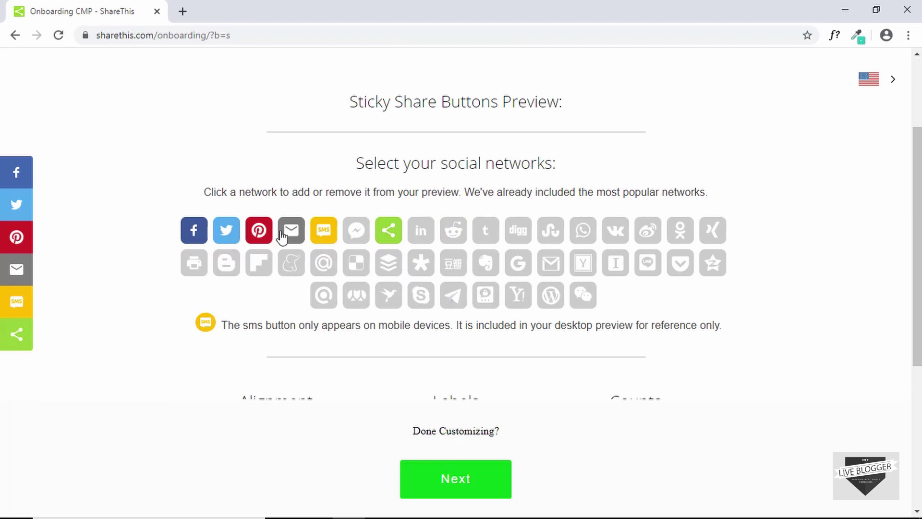
{"action": "left_click", "coordinate": [320, 236]}
{"action": "left_click", "coordinate": [320, 235]}
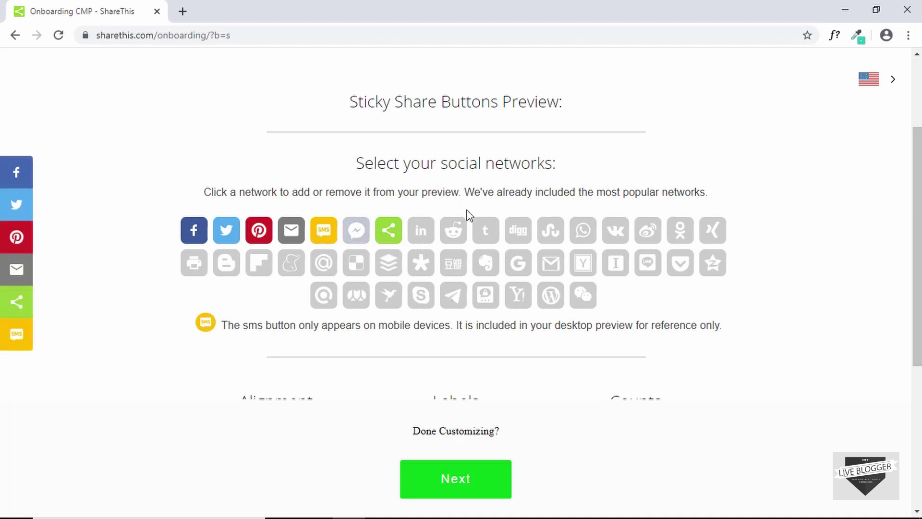
{"action": "left_click", "coordinate": [450, 232]}
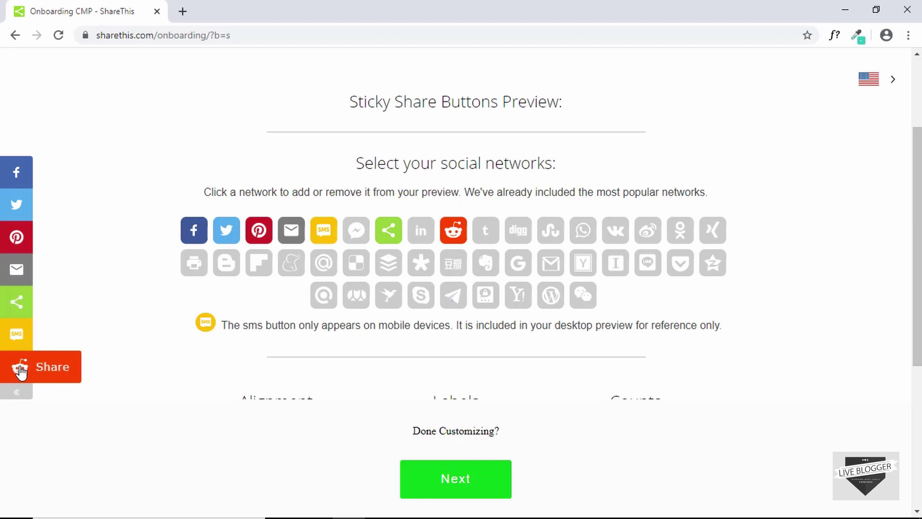
{"action": "left_click_drag", "start_coordinate": [21, 371], "coordinate": [19, 300]}
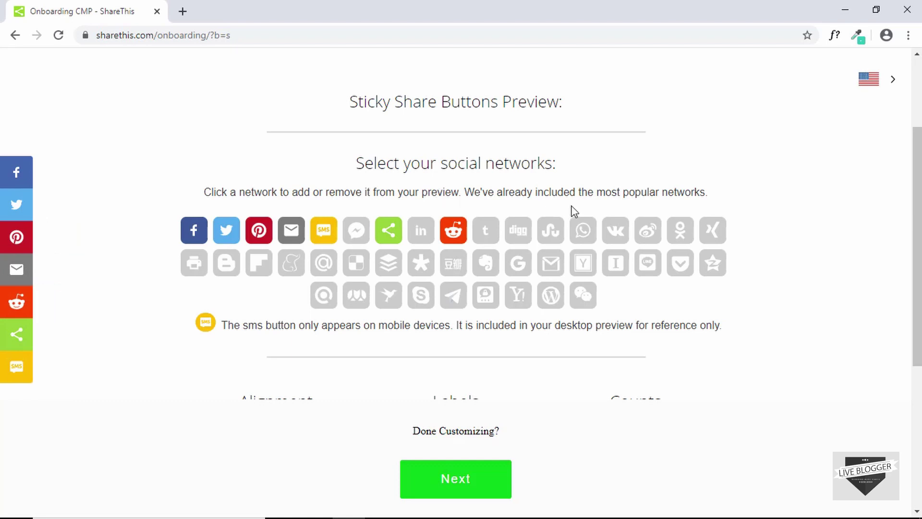
- Switch the sharing bar's alignment to Right and return it to Left
{"action": "scroll", "coordinate": [574, 211], "scroll_direction": "up", "scroll_amount": 1}
{"action": "scroll", "coordinate": [650, 198], "scroll_direction": "down", "scroll_amount": 6}
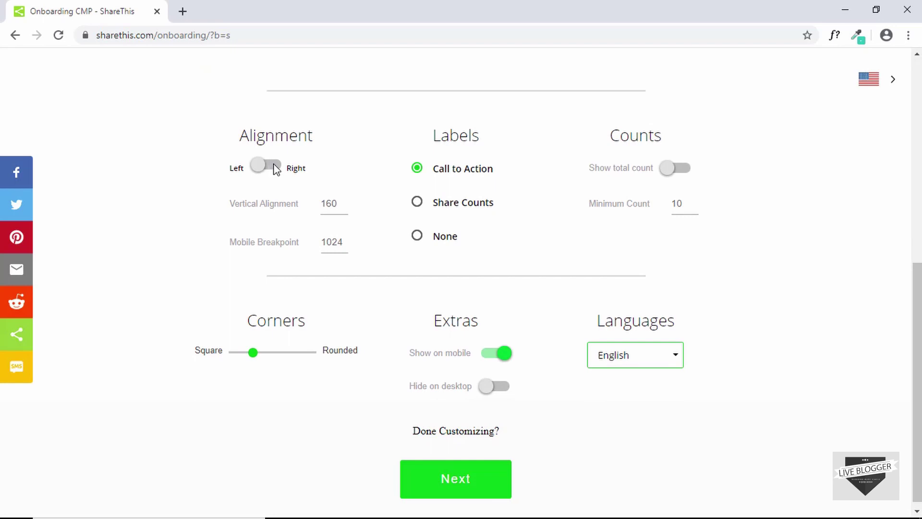
{"action": "left_click", "coordinate": [275, 167]}
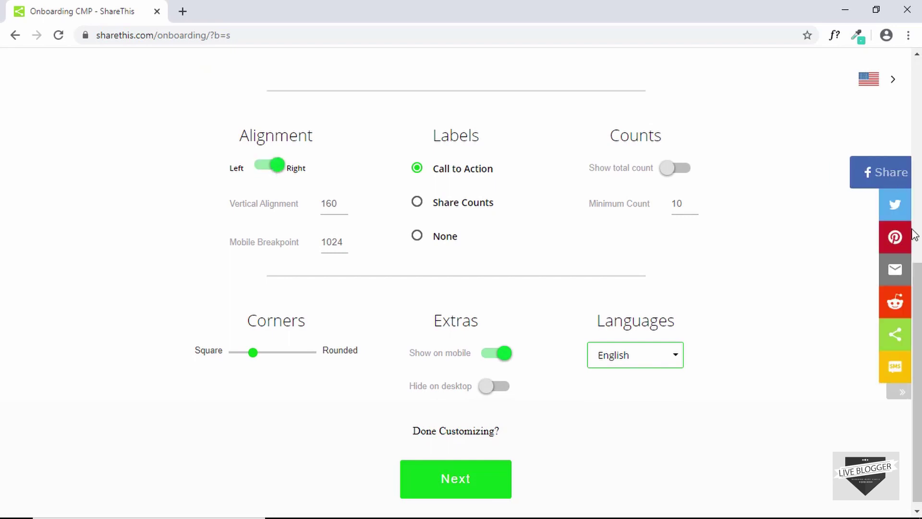
{"action": "left_click", "coordinate": [277, 166]}
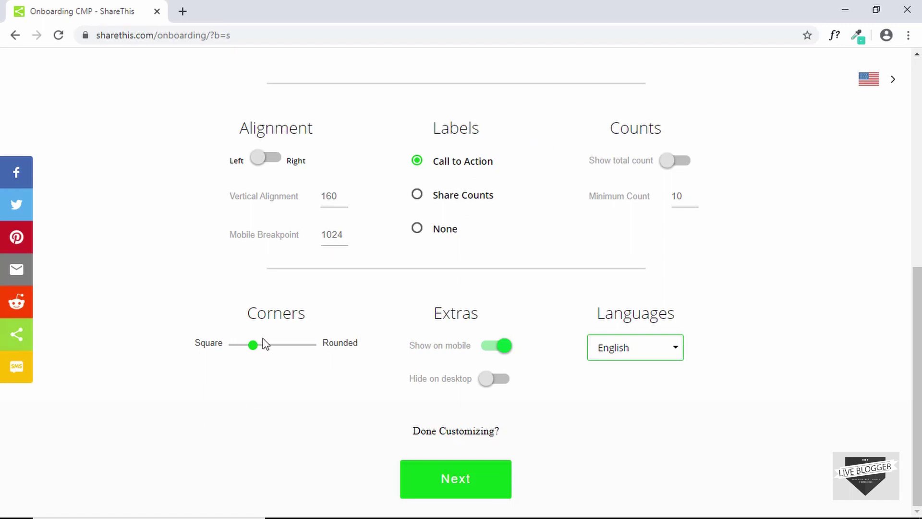
- Set the button corners to a moderately rounded shape and finish customizing to reach the platform choice
{"action": "left_click_drag", "start_coordinate": [250, 349], "coordinate": [325, 349]}
{"action": "left_click_drag", "start_coordinate": [313, 348], "coordinate": [267, 355]}
{"action": "left_click", "coordinate": [454, 481]}
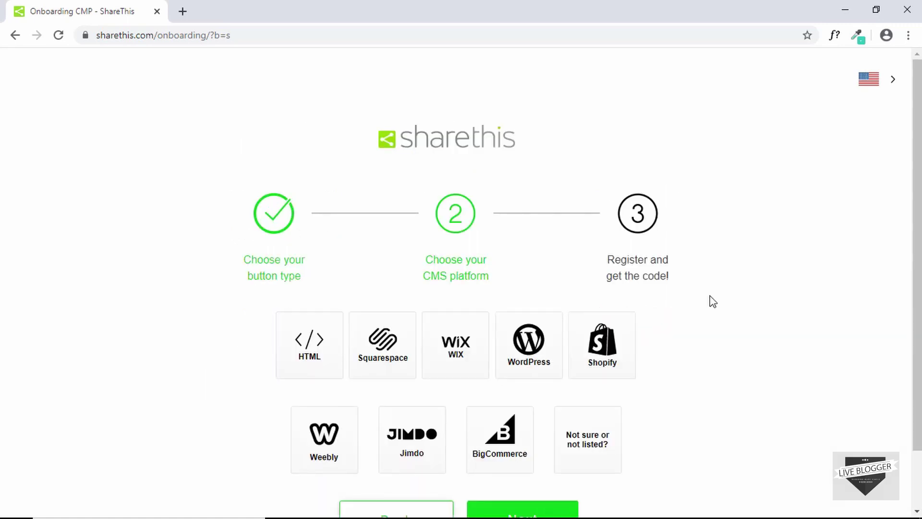
- Choose HTML as the CMS platform and continue to the account registration
{"action": "scroll", "coordinate": [713, 301], "scroll_direction": "down", "scroll_amount": 1}
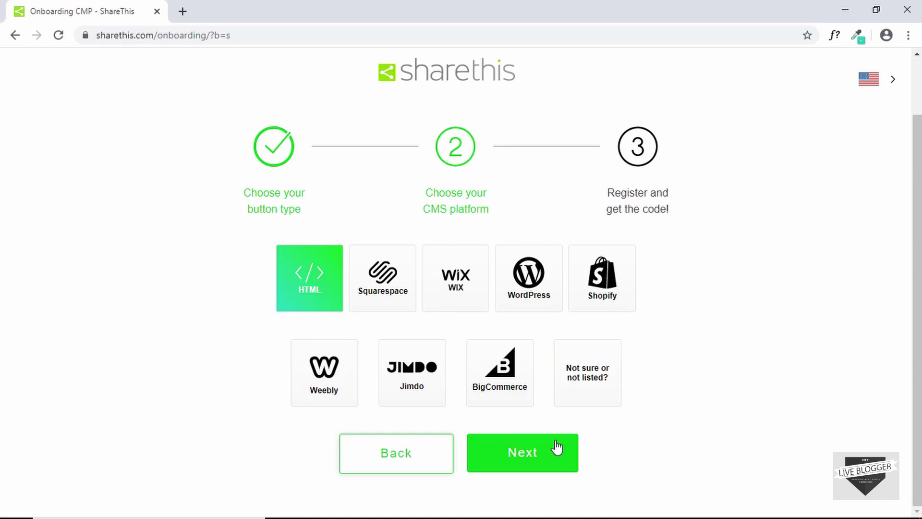
{"action": "left_click", "coordinate": [538, 466]}
{"action": "scroll", "coordinate": [783, 221], "scroll_direction": "down", "scroll_amount": 1}
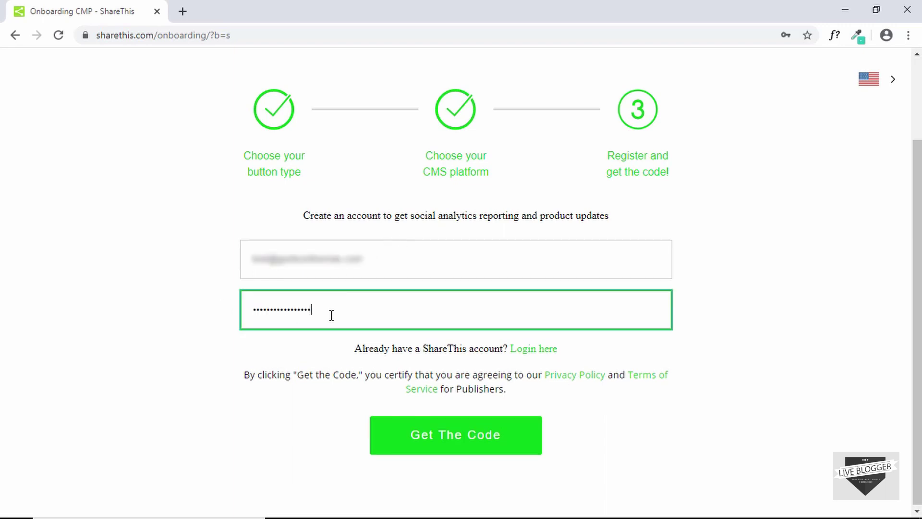
- Submit the registration to get the code and copy the entire ShareThis snippet for HTML
{"action": "left_click", "coordinate": [445, 438]}
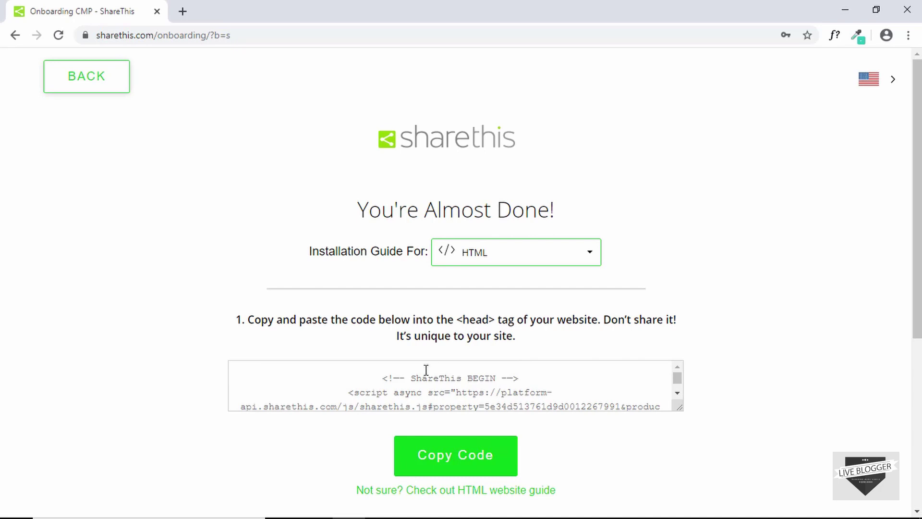
{"action": "left_click", "coordinate": [384, 370]}
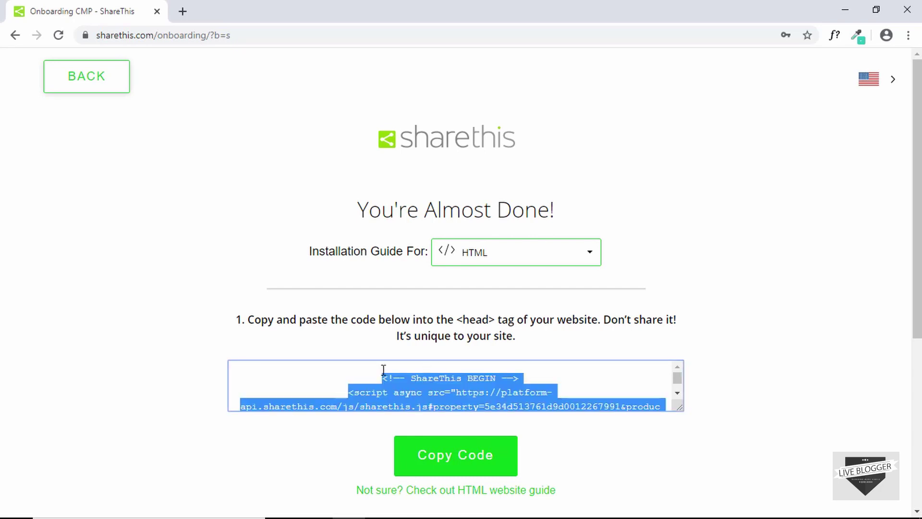
{"action": "right_click", "coordinate": [403, 389]}
{"action": "left_click", "coordinate": [434, 402]}
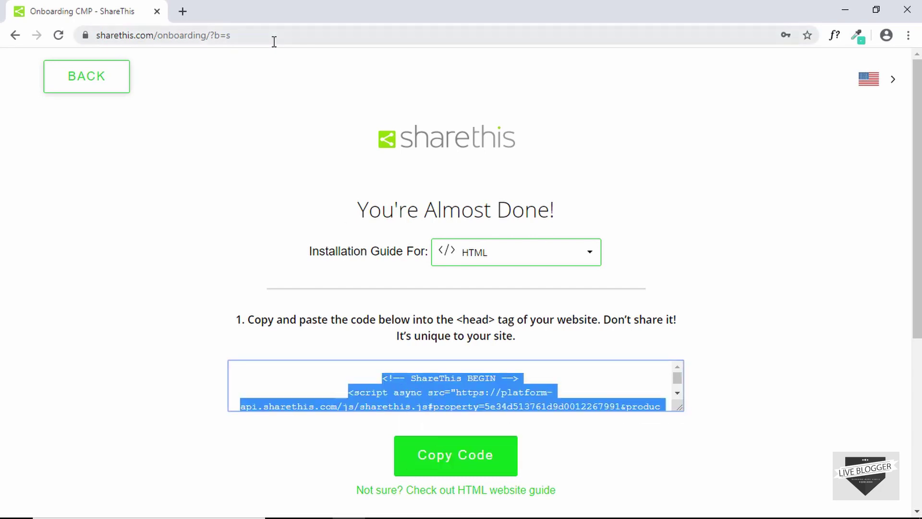
- Switch to the Blogger dashboard in another browser tab and open the blog theme's HTML for editing
{"action": "left_click", "coordinate": [254, 10]}
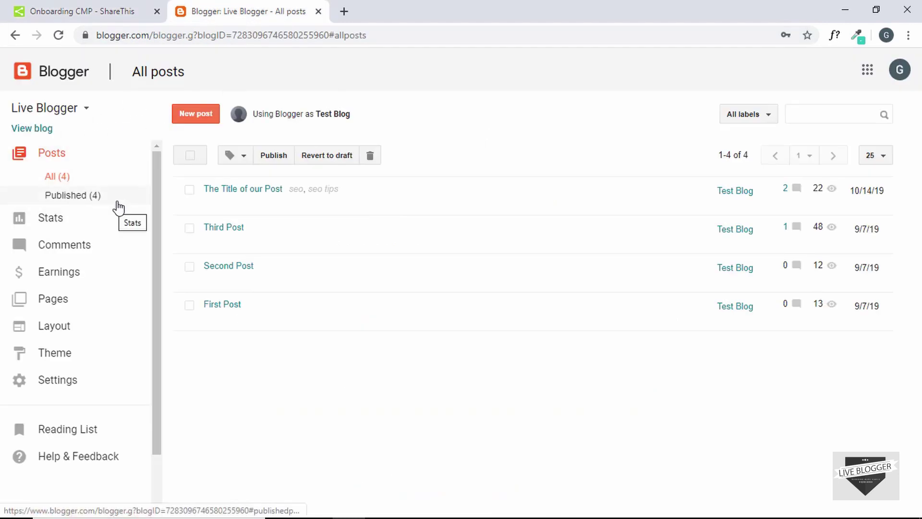
{"action": "left_click", "coordinate": [83, 355]}
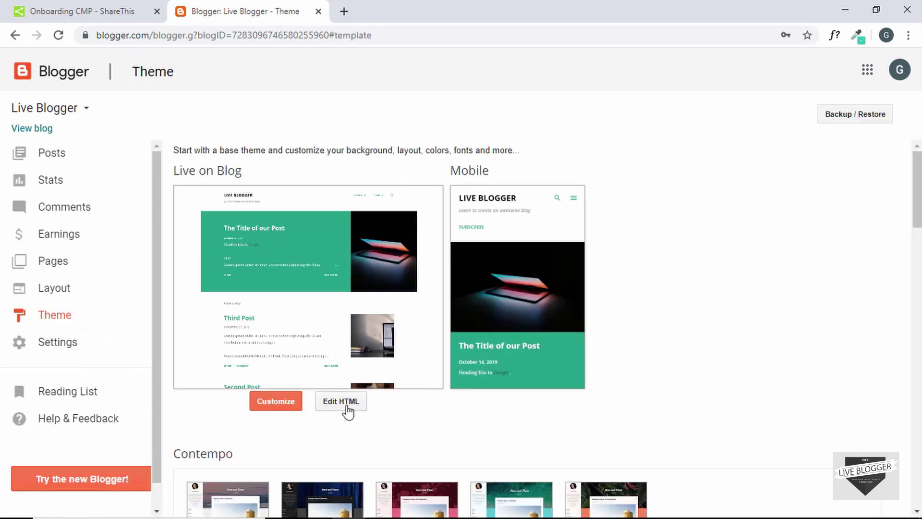
{"action": "left_click", "coordinate": [344, 405]}
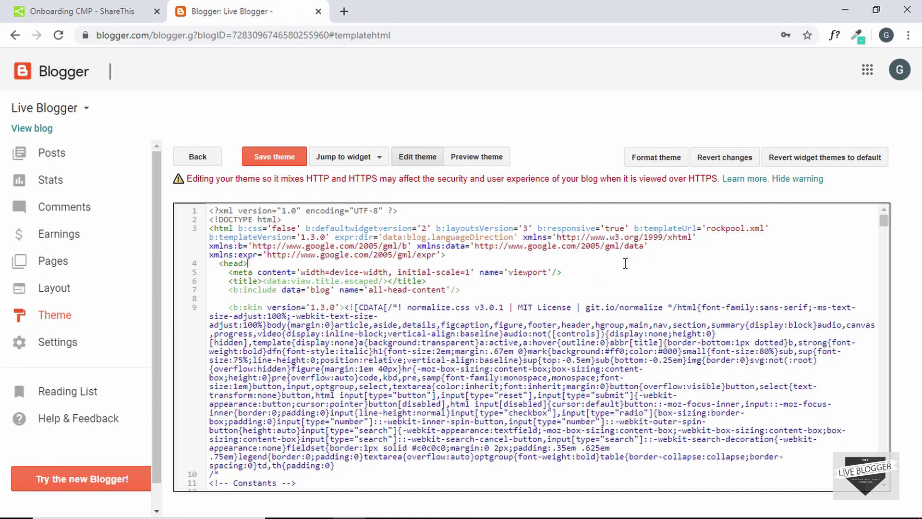
- Find "</head>" in the theme code and paste the ShareThis snippet just above it
{"action": "key", "text": "ctrl+f"}
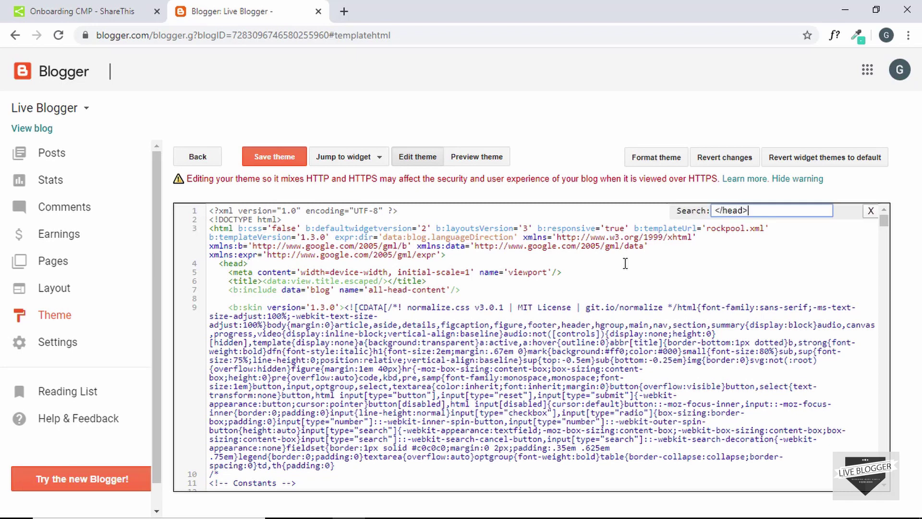
{"action": "type", "text": "</head>"}
{"action": "key", "text": "Return"}
{"action": "scroll", "coordinate": [626, 263], "scroll_direction": "down", "scroll_amount": 3}
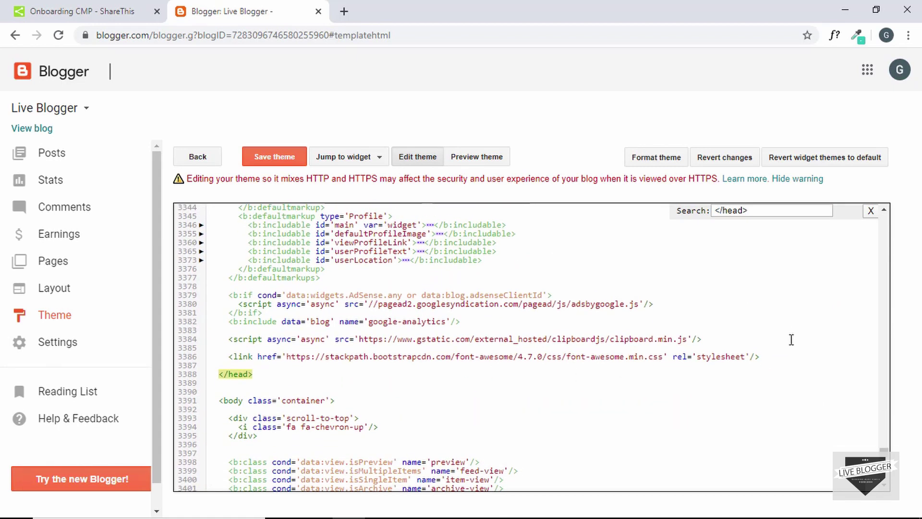
{"action": "left_click", "coordinate": [783, 355]}
{"action": "scroll", "coordinate": [784, 353], "scroll_direction": "up", "scroll_amount": 3}
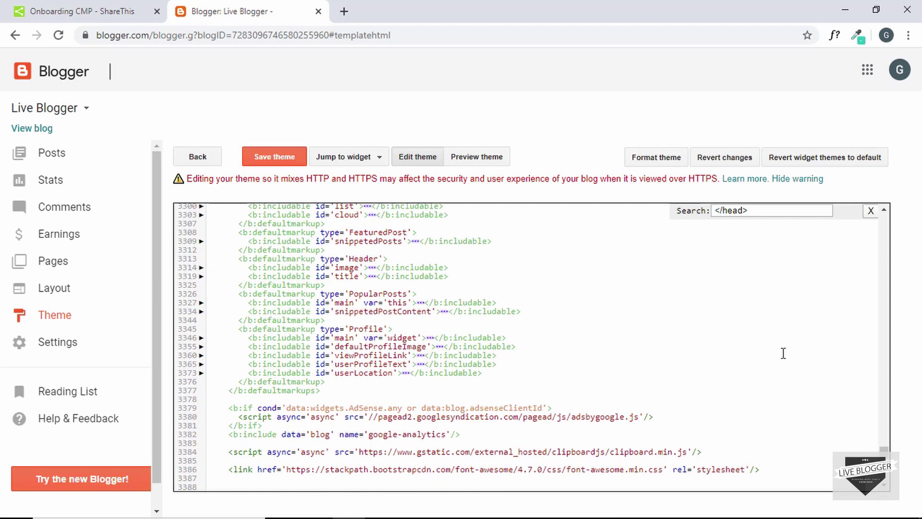
{"action": "scroll", "coordinate": [784, 353], "scroll_direction": "down", "scroll_amount": 3}
{"action": "key", "text": "ctrl+v"}
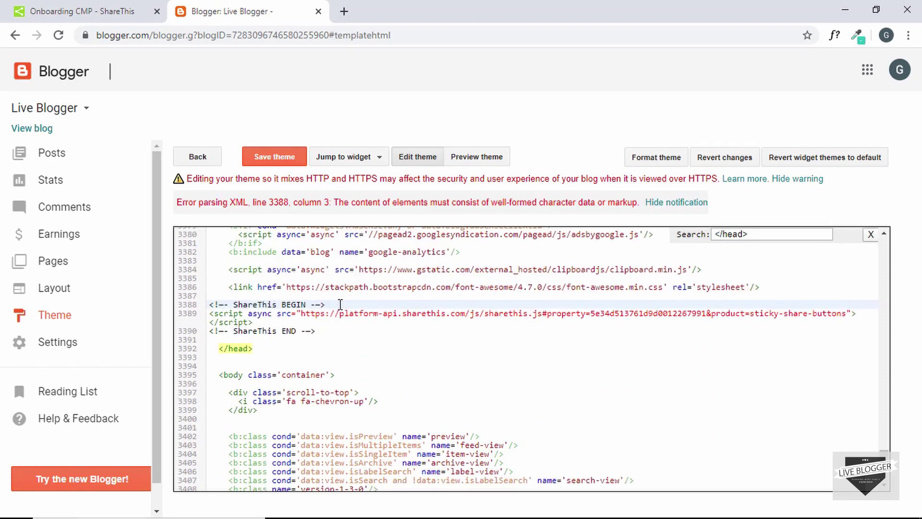
- Delete the "ShareThis BEGIN" and "ShareThis END" comment lines around the script and save the theme
{"action": "left_click_drag", "start_coordinate": [340, 305], "coordinate": [206, 313]}
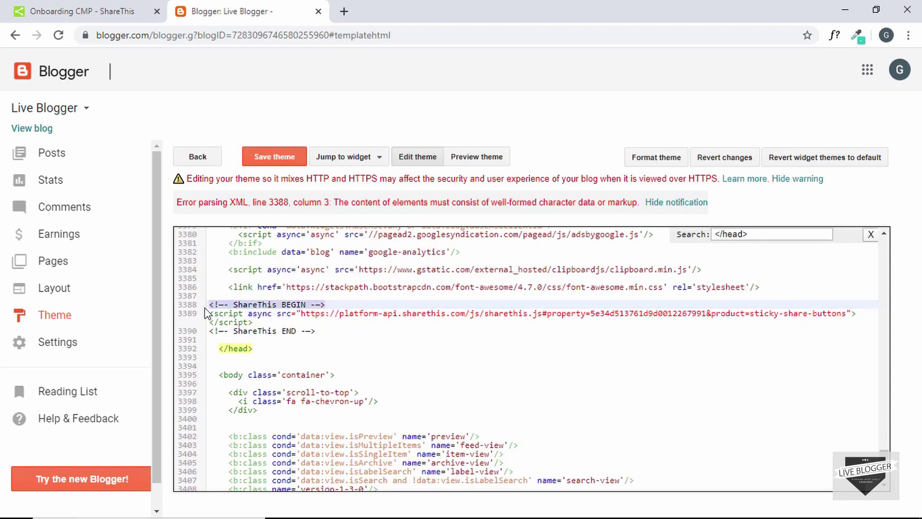
{"action": "key", "text": "BackSpace"}
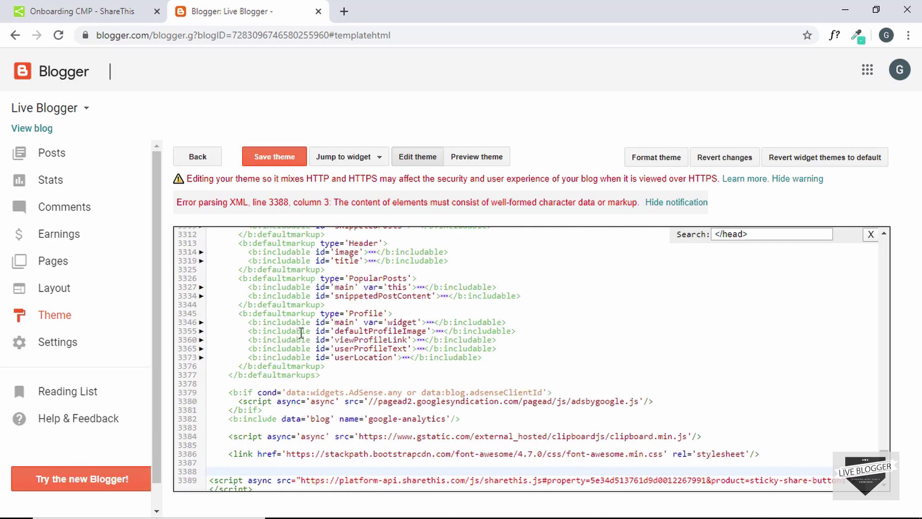
{"action": "scroll", "coordinate": [302, 333], "scroll_direction": "down", "scroll_amount": 3}
{"action": "left_click_drag", "start_coordinate": [325, 371], "coordinate": [264, 370]}
{"action": "key", "text": "BackSpace"}
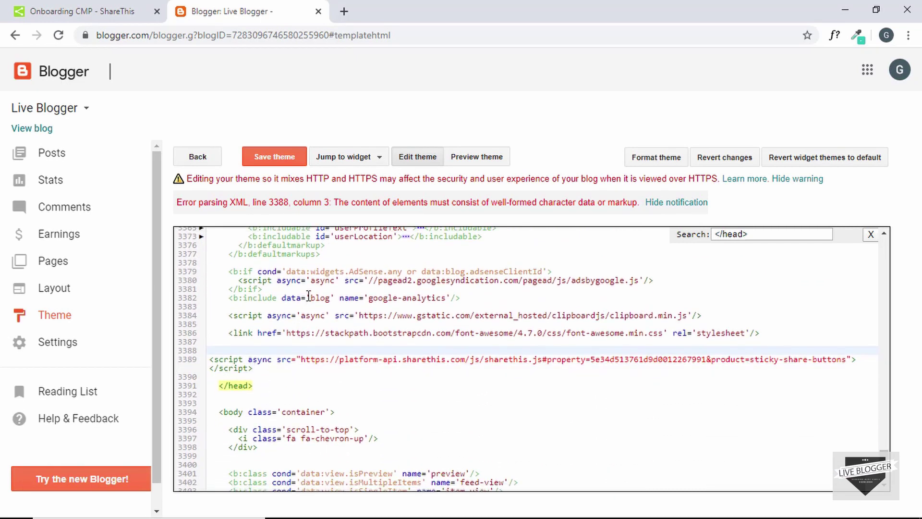
{"action": "left_click", "coordinate": [282, 164]}
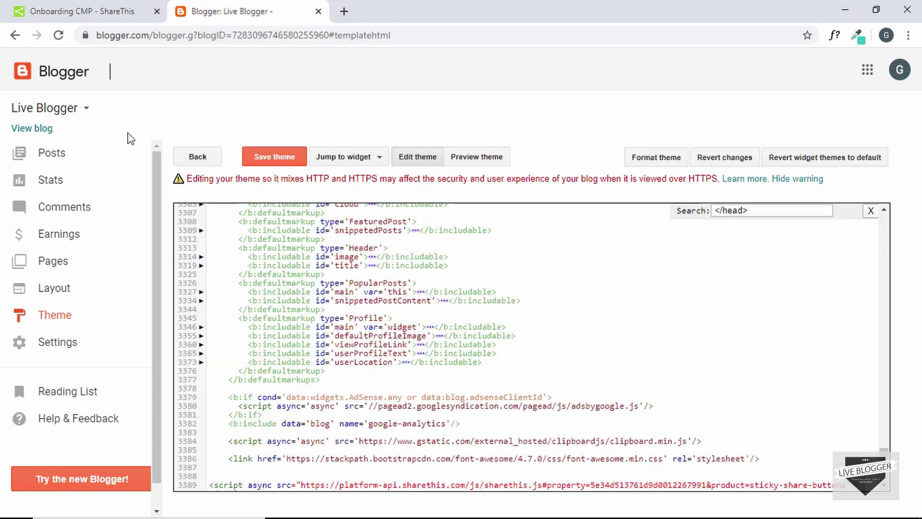
- View the live blog and check the sticky share buttons along the whole home page
{"action": "left_click", "coordinate": [37, 130]}
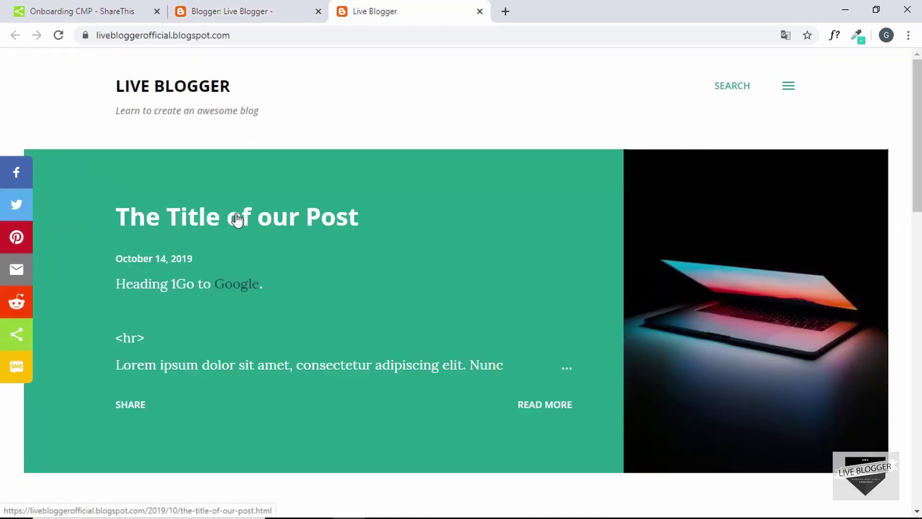
{"action": "scroll", "coordinate": [237, 220], "scroll_direction": "down", "scroll_amount": 10}
{"action": "scroll", "coordinate": [237, 220], "scroll_direction": "down", "scroll_amount": 5}
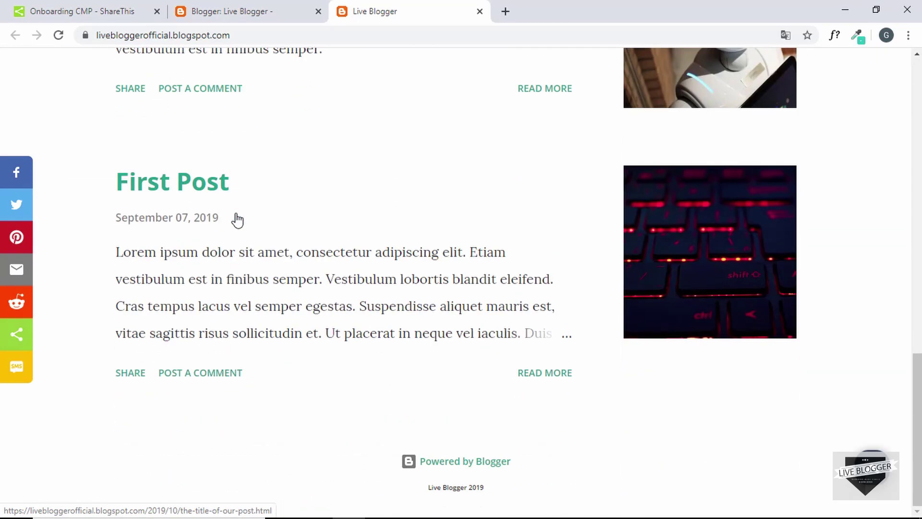
- Open the blog's "Second Post" and check the sticky share buttons along the post page
{"action": "scroll", "coordinate": [304, 174], "scroll_direction": "up", "scroll_amount": 4}
{"action": "scroll", "coordinate": [305, 175], "scroll_direction": "down", "scroll_amount": 3}
{"action": "scroll", "coordinate": [304, 175], "scroll_direction": "up", "scroll_amount": 4}
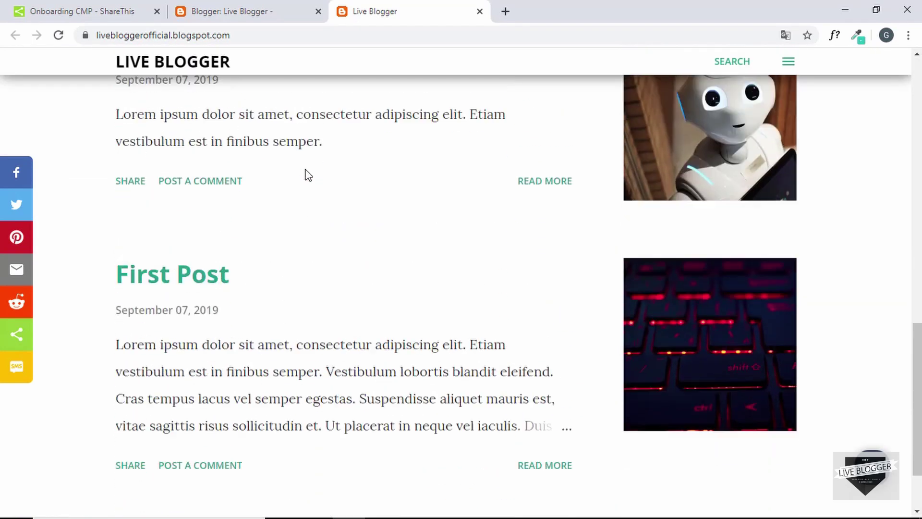
{"action": "left_click", "coordinate": [212, 226]}
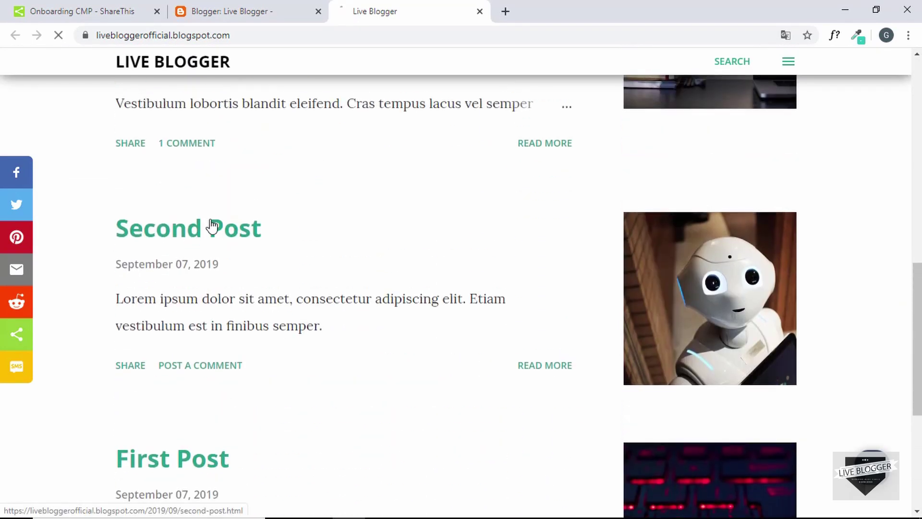
{"action": "scroll", "coordinate": [254, 206], "scroll_direction": "down", "scroll_amount": 10}
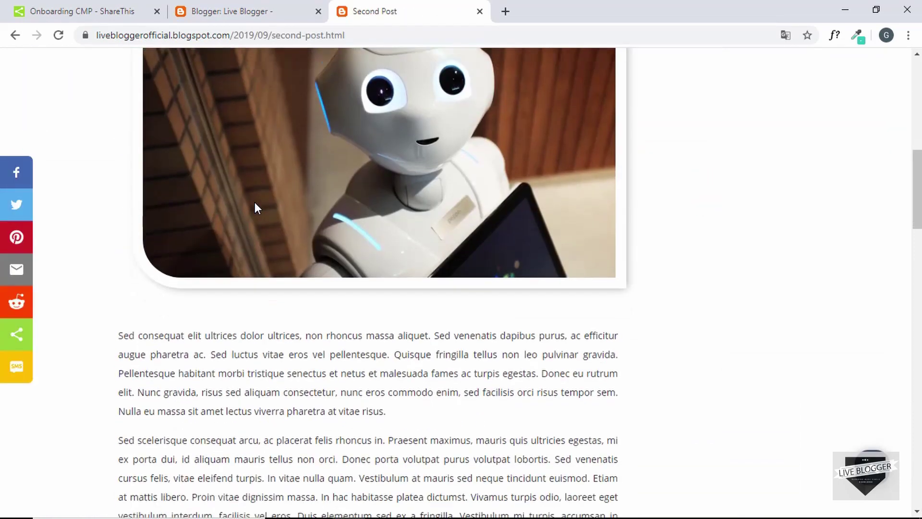
{"action": "scroll", "coordinate": [255, 206], "scroll_direction": "up", "scroll_amount": 10}
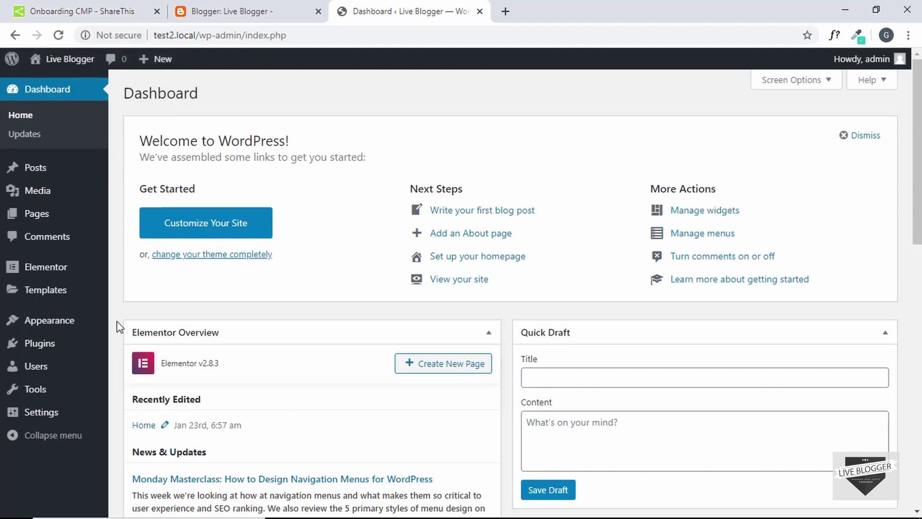
- In the WordPress dashboard, search the plugins to add for "sharethis", then install and activate ShareThis Share Buttons
{"action": "mouse_move", "coordinate": [55, 357]}
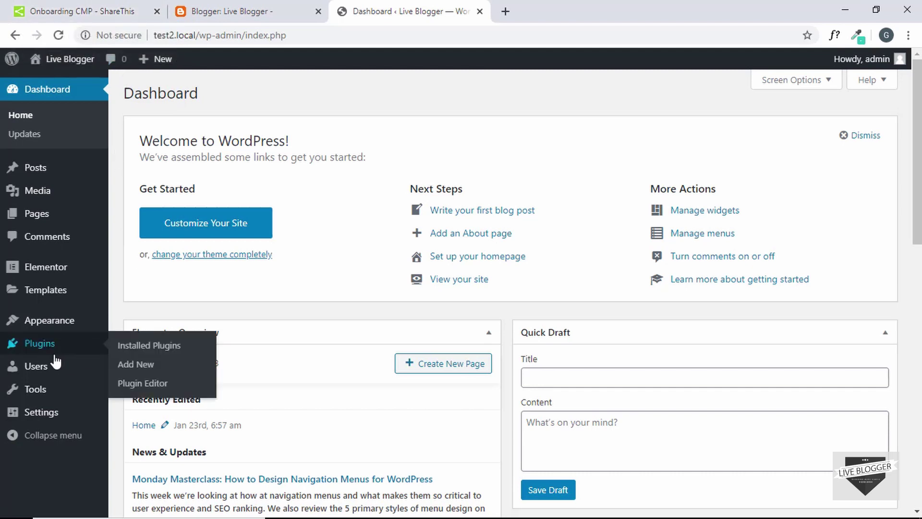
{"action": "left_click", "coordinate": [138, 368]}
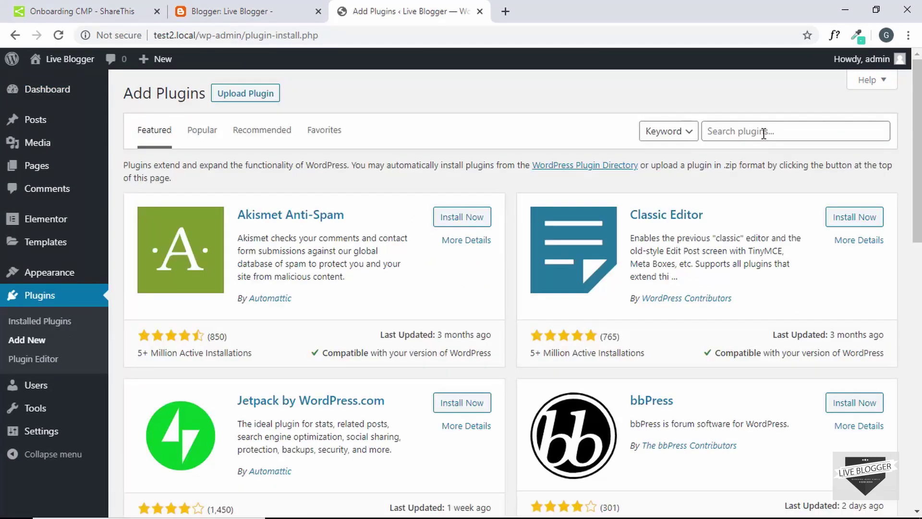
{"action": "left_click", "coordinate": [764, 133]}
{"action": "type", "text": "sh"}
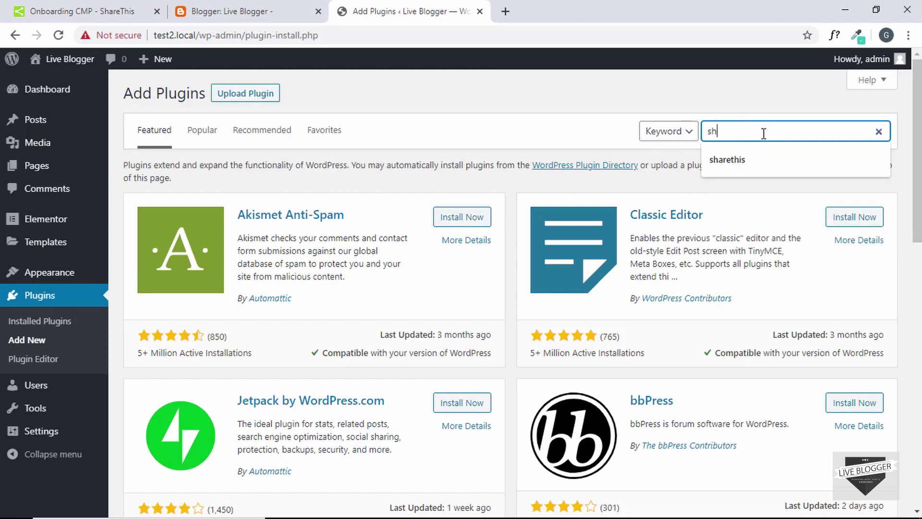
{"action": "type", "text": "arethis"}
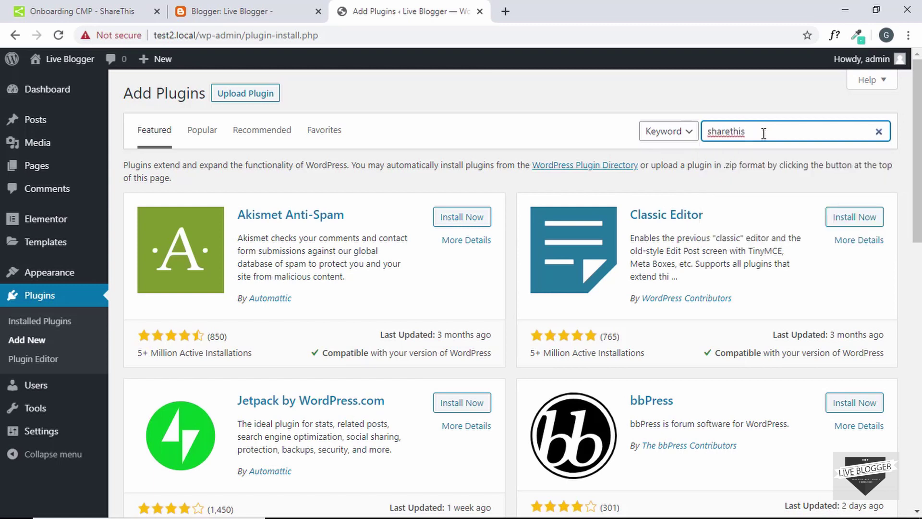
{"action": "left_click", "coordinate": [463, 212]}
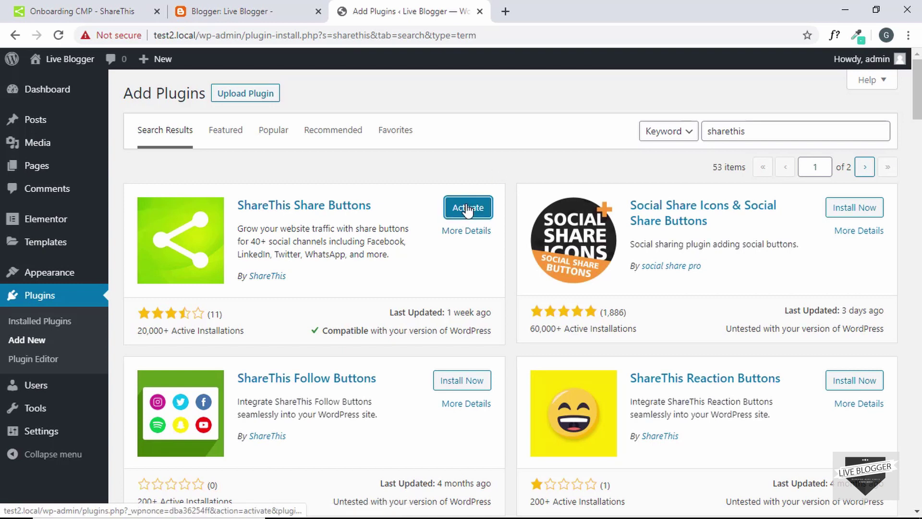
{"action": "left_click", "coordinate": [467, 209]}
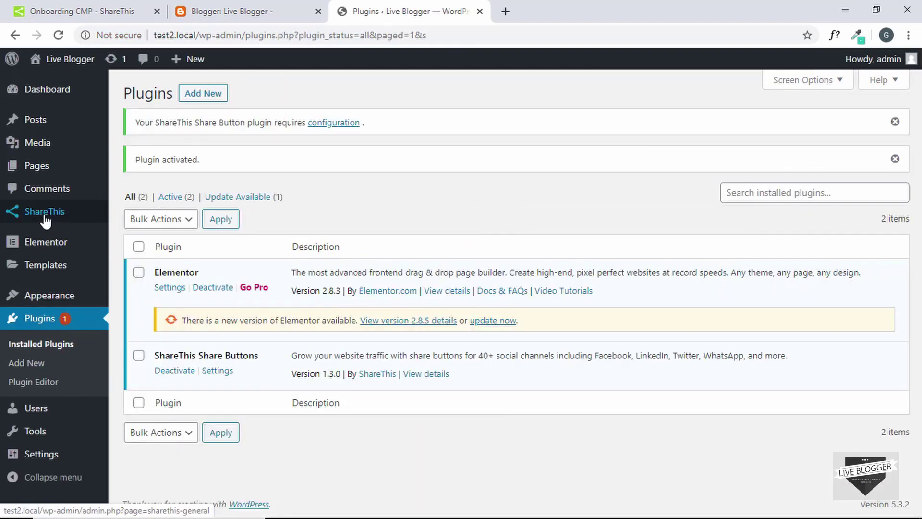
- Log in to the existing ShareThis account from the plugin with the account e-mail and password, and connect its property to WordPress
{"action": "left_click", "coordinate": [43, 213]}
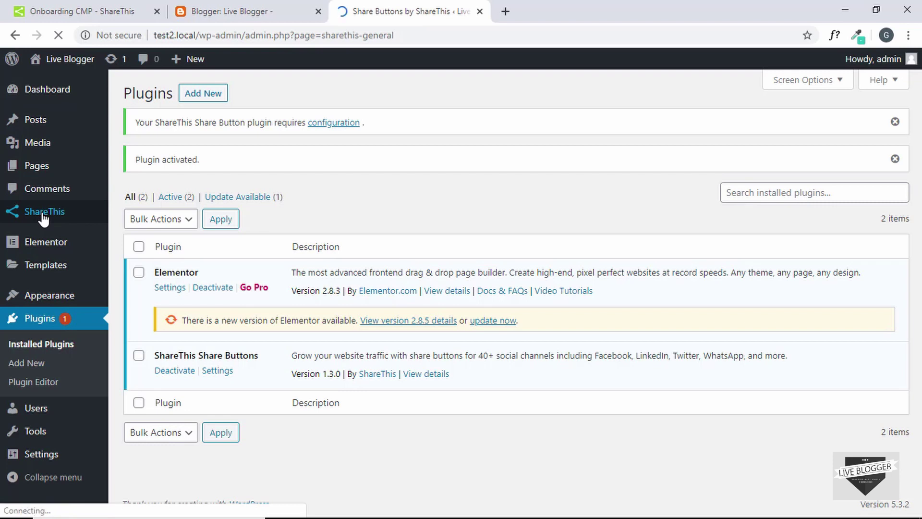
{"action": "scroll", "coordinate": [468, 338], "scroll_direction": "down", "scroll_amount": 2}
{"action": "scroll", "coordinate": [468, 338], "scroll_direction": "down", "scroll_amount": 1}
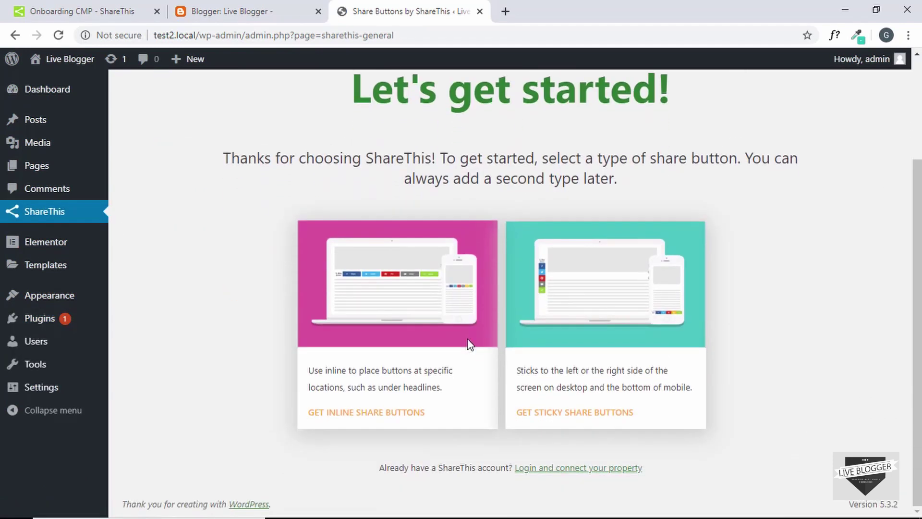
{"action": "left_click", "coordinate": [575, 473]}
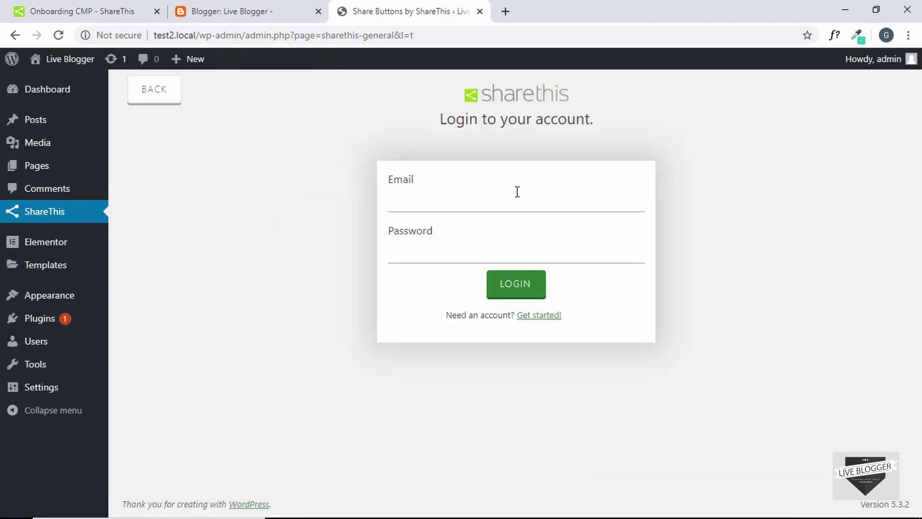
{"action": "left_click", "coordinate": [517, 191]}
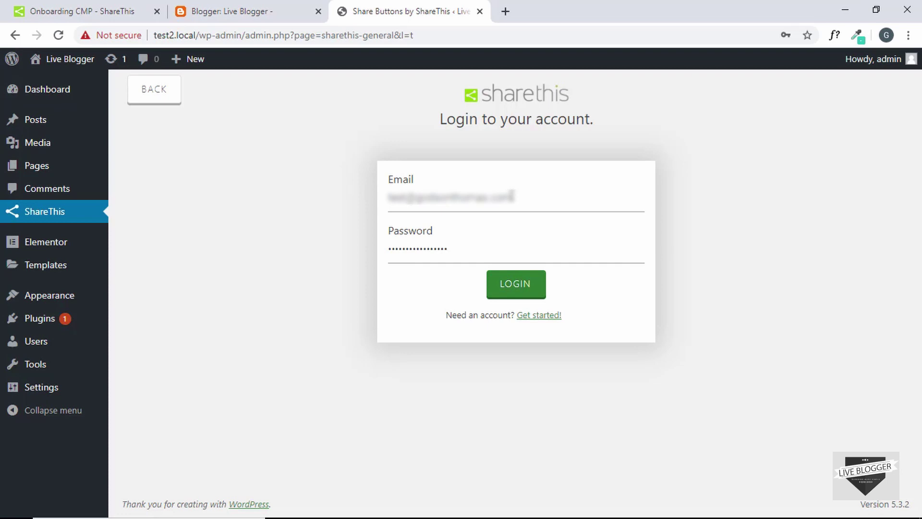
{"action": "left_click", "coordinate": [524, 290]}
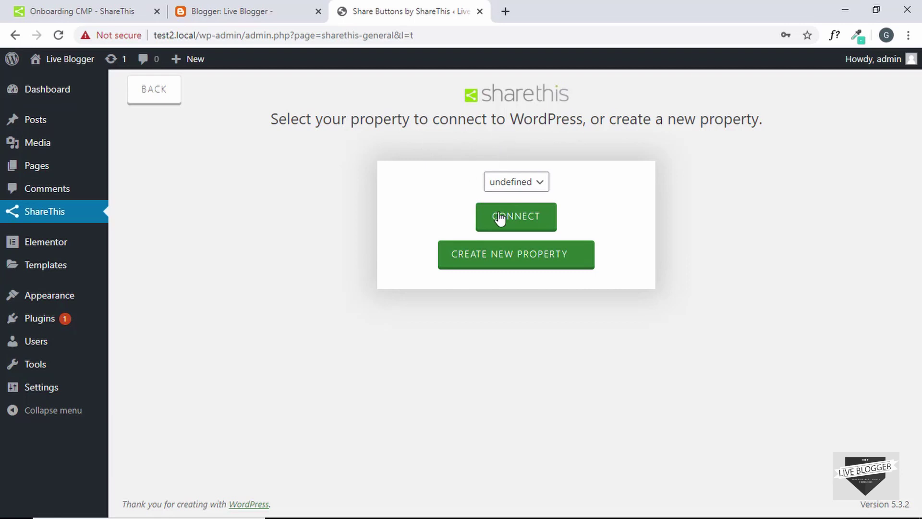
{"action": "left_click", "coordinate": [518, 220]}
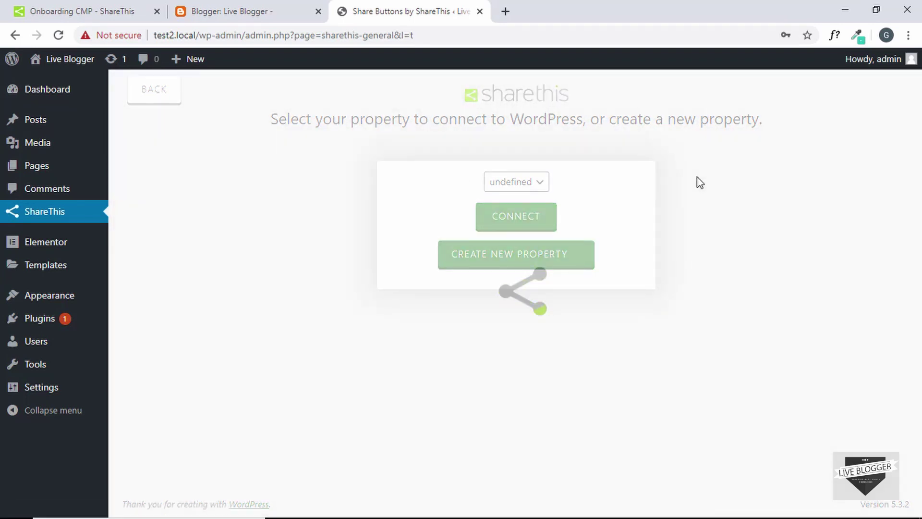
- Review the sticky share buttons' display and design settings in the plugin and save them
{"action": "scroll", "coordinate": [579, 253], "scroll_direction": "down", "scroll_amount": 8}
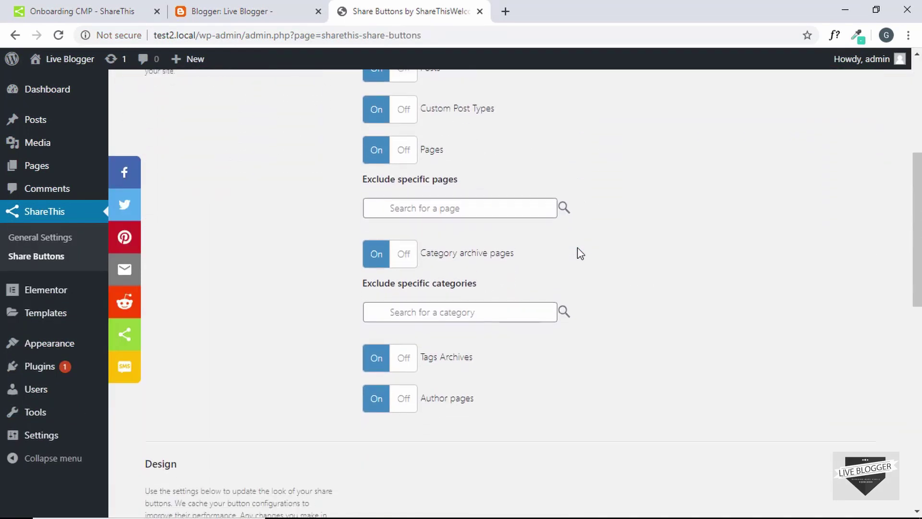
{"action": "scroll", "coordinate": [579, 253], "scroll_direction": "down", "scroll_amount": 5}
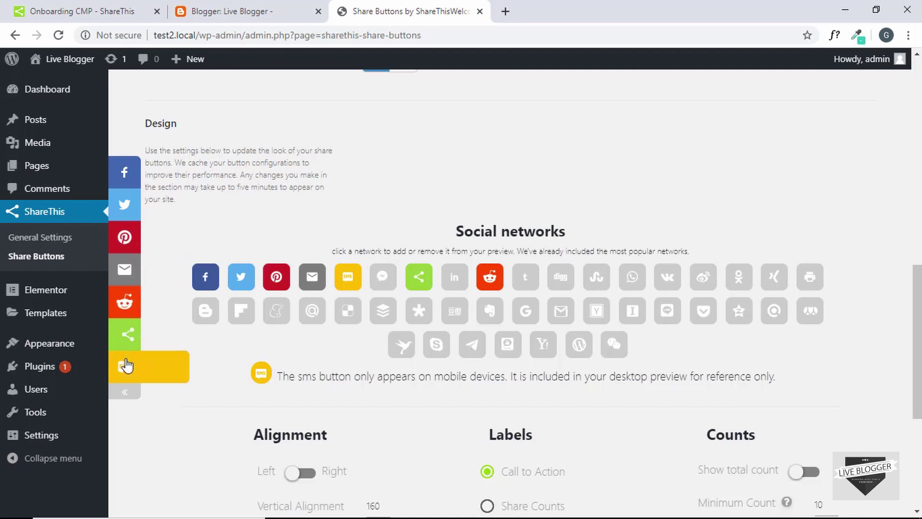
{"action": "left_click", "coordinate": [383, 276]}
{"action": "left_click", "coordinate": [396, 316]}
{"action": "scroll", "coordinate": [397, 324], "scroll_direction": "down", "scroll_amount": 5}
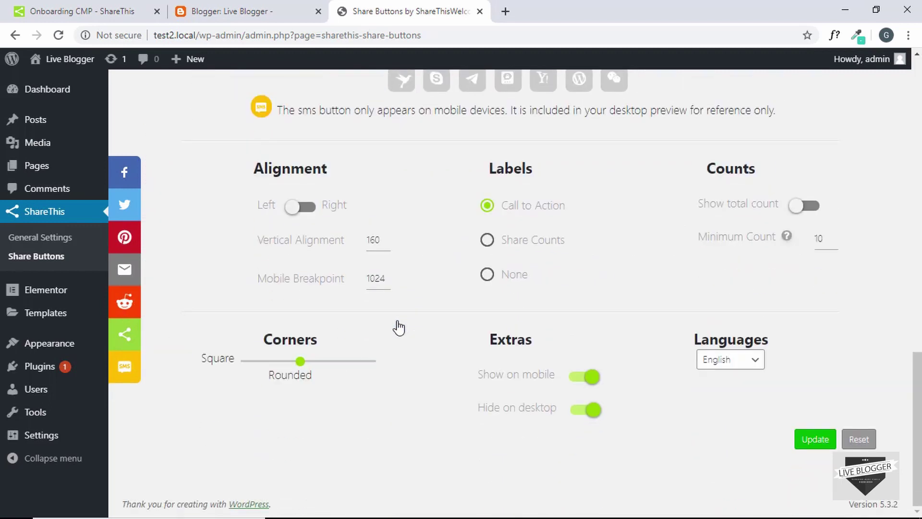
{"action": "left_click", "coordinate": [810, 438]}
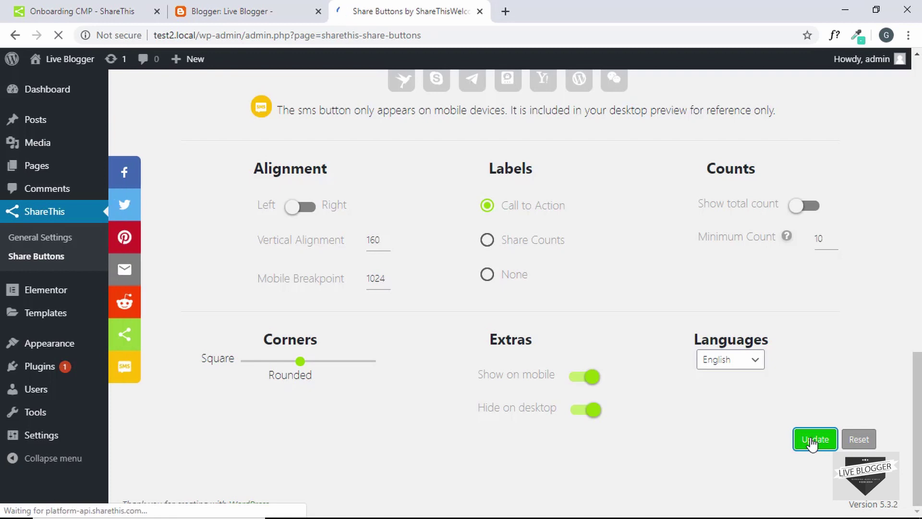
- Open the live WordPress site in a new browser tab and check the sticky share buttons on its home page
{"action": "middle_click", "coordinate": [49, 87]}
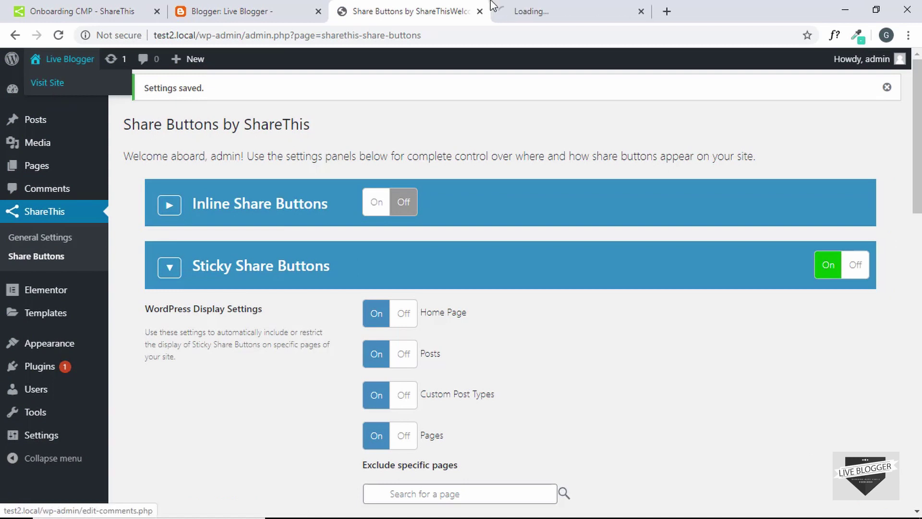
{"action": "left_click", "coordinate": [537, 10]}
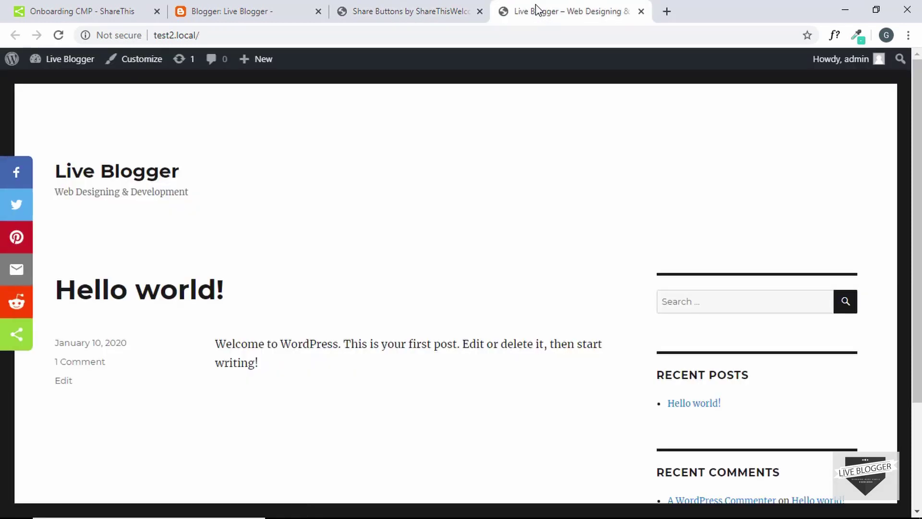
{"action": "scroll", "coordinate": [512, 132], "scroll_direction": "down", "scroll_amount": 3}
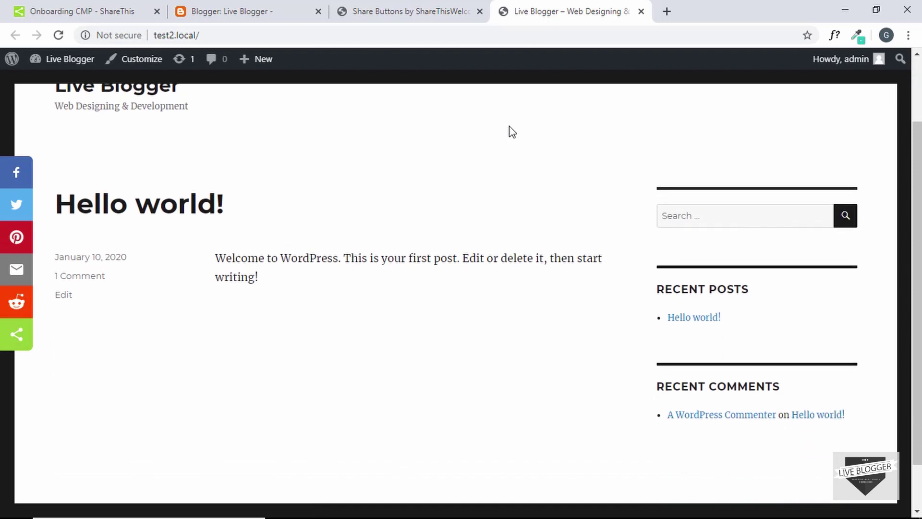
{"action": "scroll", "coordinate": [512, 132], "scroll_direction": "up", "scroll_amount": 3}
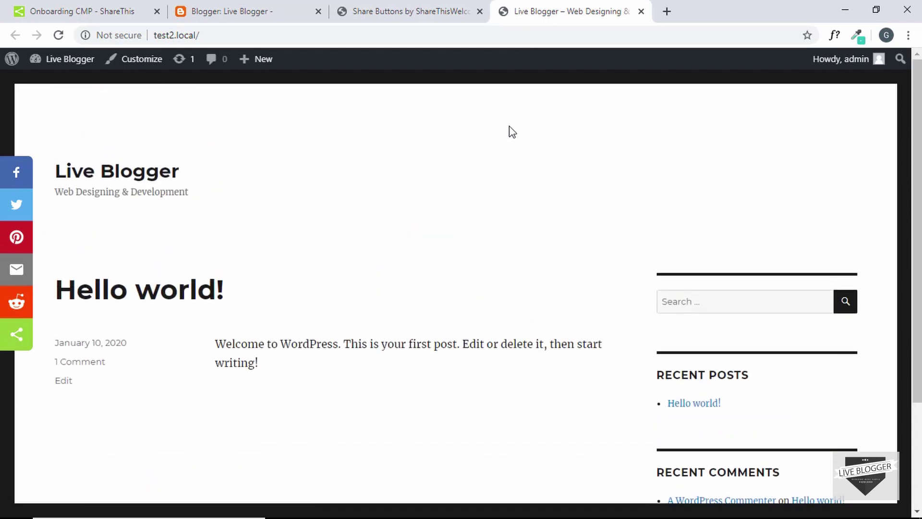
- Open the "Hello world!" post and check the sticky share buttons along the whole page
{"action": "left_click", "coordinate": [178, 293]}
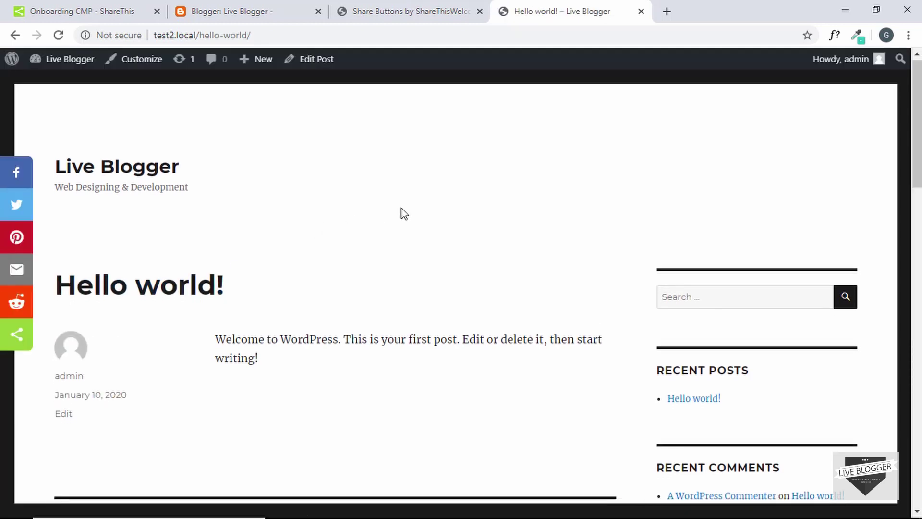
{"action": "scroll", "coordinate": [404, 214], "scroll_direction": "down", "scroll_amount": 3}
{"action": "scroll", "coordinate": [405, 214], "scroll_direction": "down", "scroll_amount": 14}
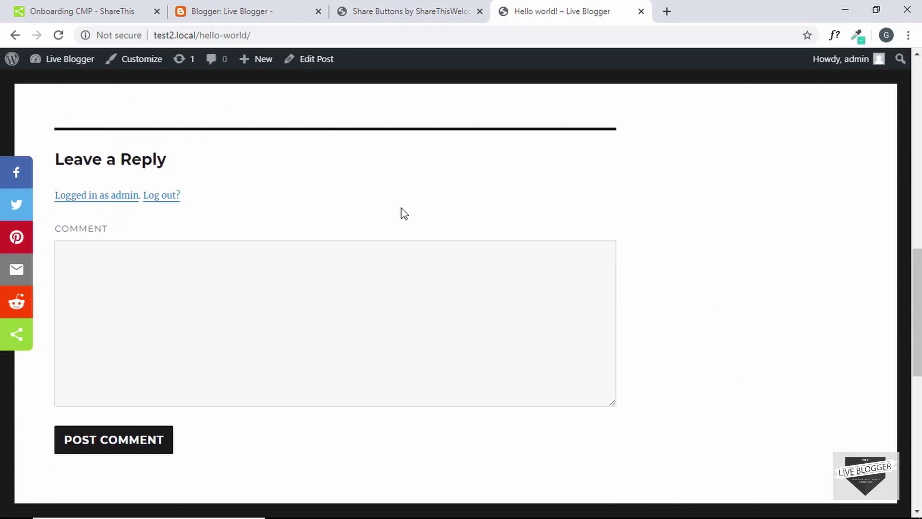
{"action": "scroll", "coordinate": [405, 214], "scroll_direction": "down", "scroll_amount": 4}
{"action": "scroll", "coordinate": [404, 214], "scroll_direction": "up", "scroll_amount": 9}
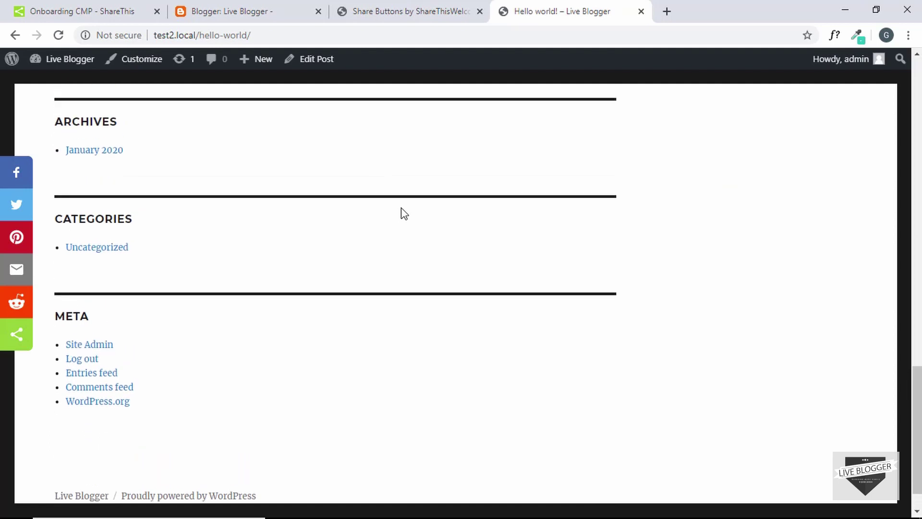
{"action": "scroll", "coordinate": [404, 214], "scroll_direction": "up", "scroll_amount": 13}
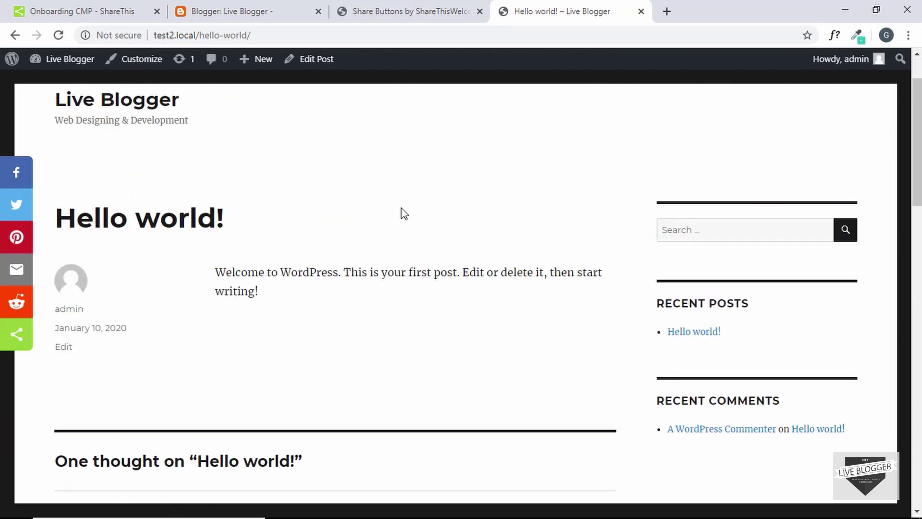
{"action": "scroll", "coordinate": [258, 173], "scroll_direction": "down", "scroll_amount": 1}
{"action": "scroll", "coordinate": [258, 173], "scroll_direction": "up", "scroll_amount": 2}
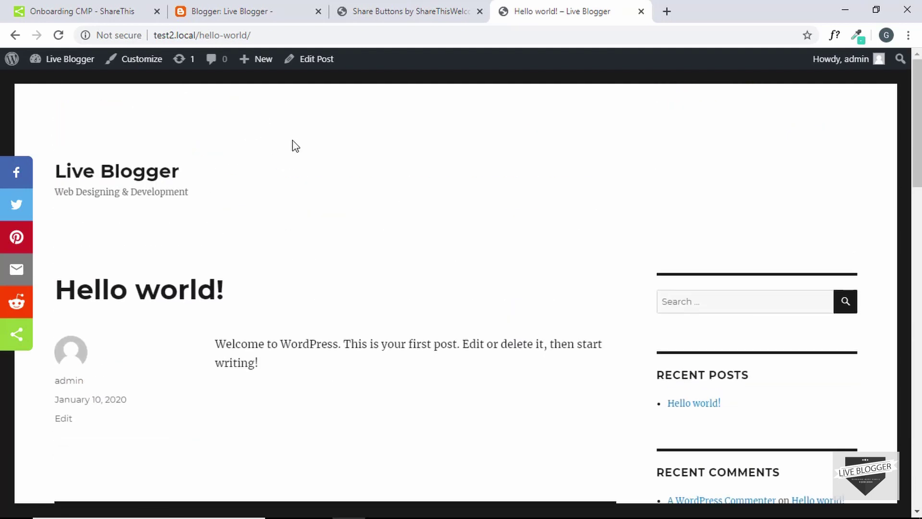
- Preview the post in the browser's developer tools as a mobile device and minimise the DevTools window
{"action": "right_click", "coordinate": [272, 138]}
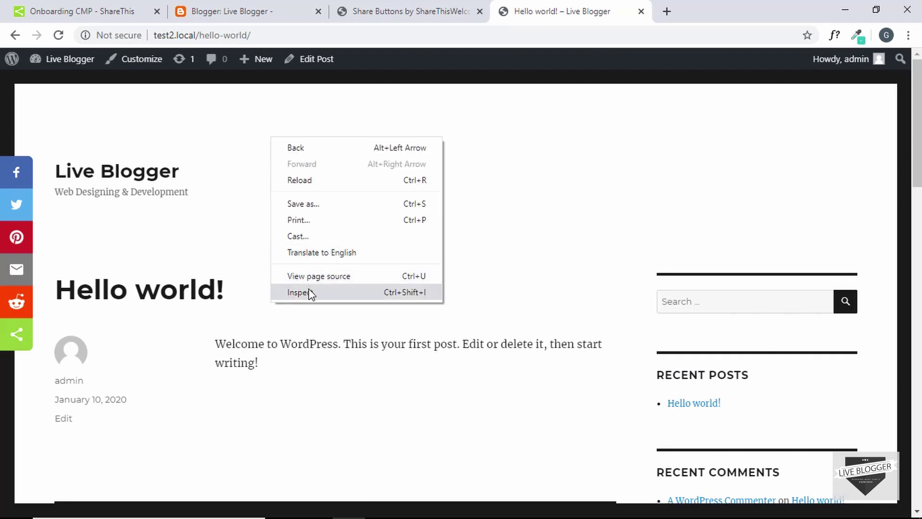
{"action": "left_click", "coordinate": [309, 292]}
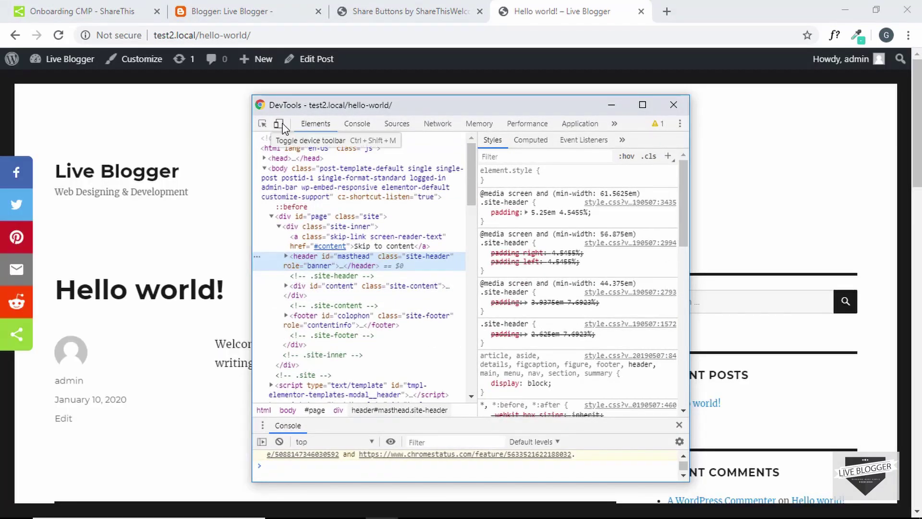
{"action": "left_click", "coordinate": [279, 124]}
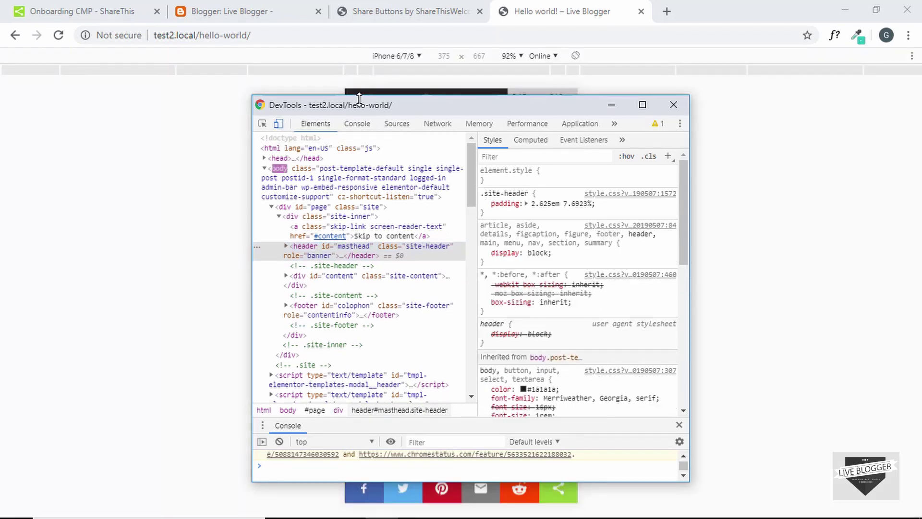
{"action": "left_click_drag", "start_coordinate": [360, 103], "coordinate": [284, 106]}
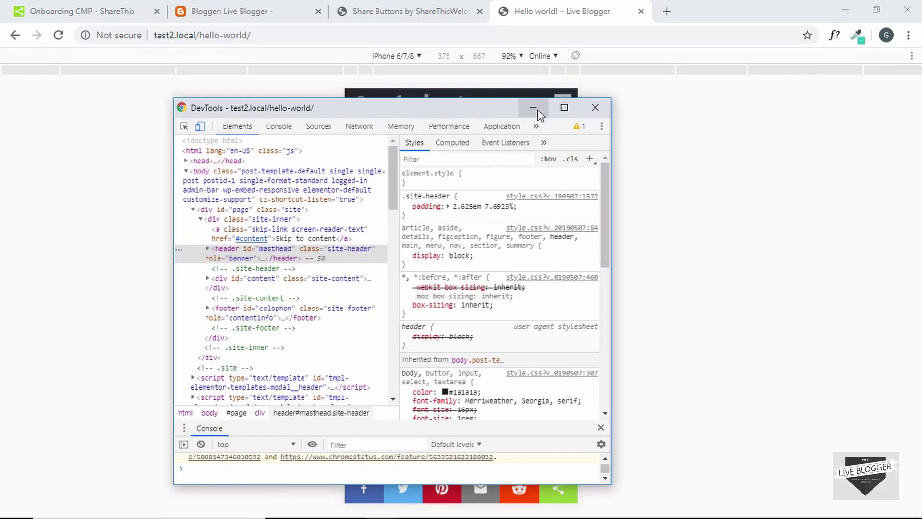
{"action": "left_click", "coordinate": [534, 107]}
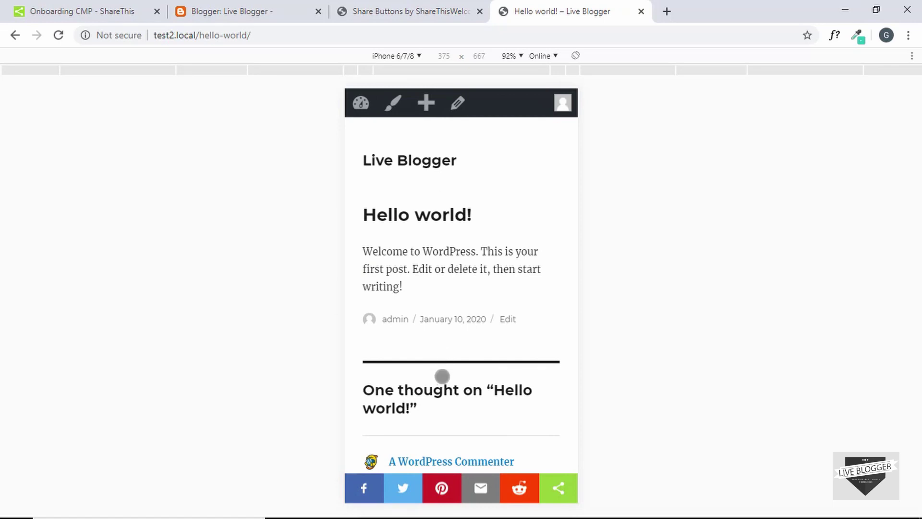
- Check the share bar along the post's mobile view and go to the site's home page
{"action": "scroll", "coordinate": [430, 252], "scroll_direction": "down", "scroll_amount": 5}
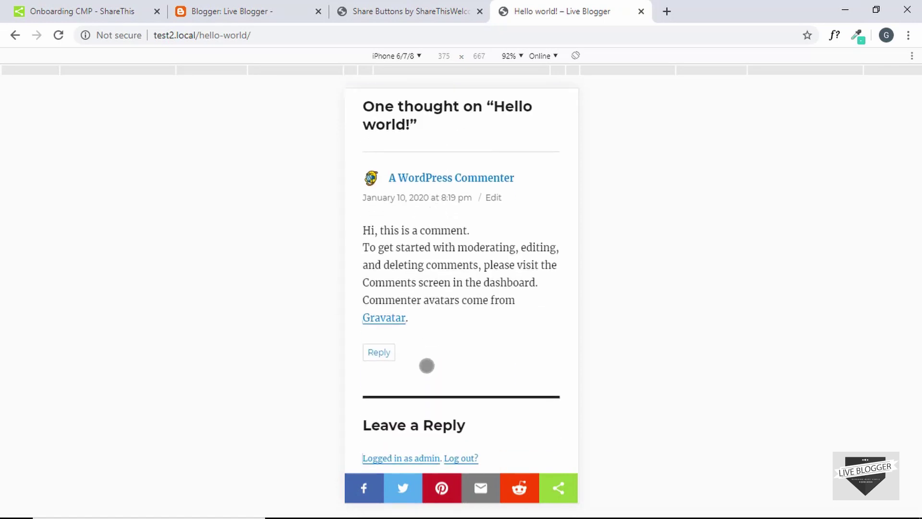
{"action": "scroll", "coordinate": [436, 212], "scroll_direction": "up", "scroll_amount": 5}
{"action": "left_click", "coordinate": [417, 161]}
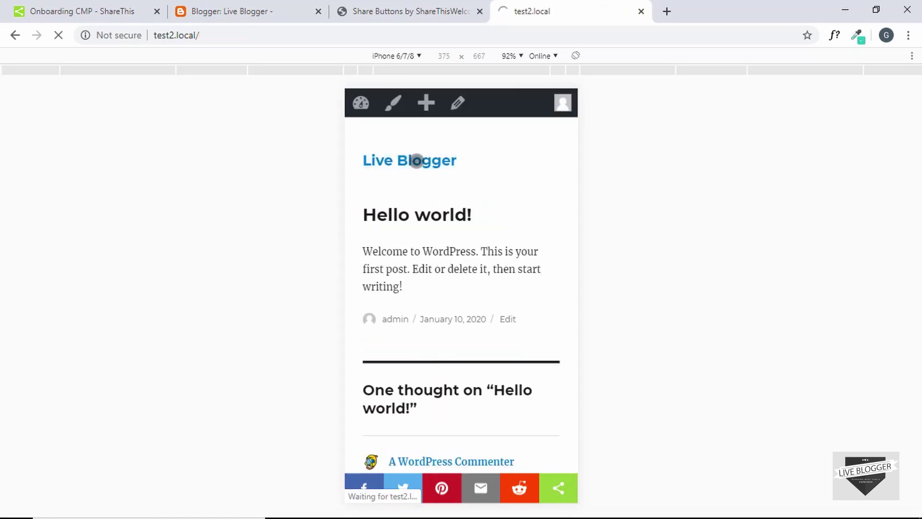